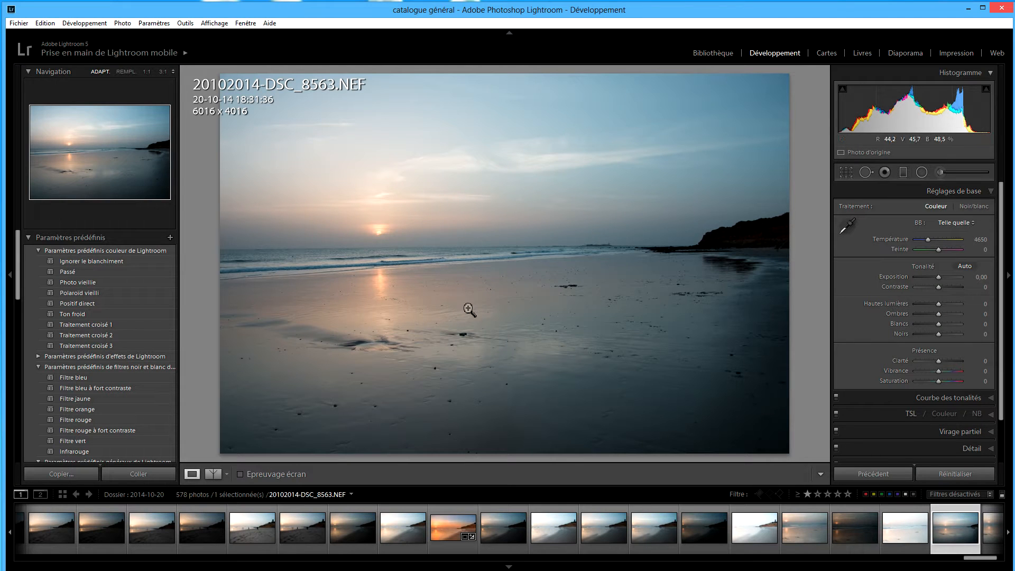
Set the photo's highlights to −100 and shadows to +100, checking the cliff detail at 1:1.
{"action": "left_click_drag", "start_coordinate": [938, 306], "coordinate": [964, 312]}
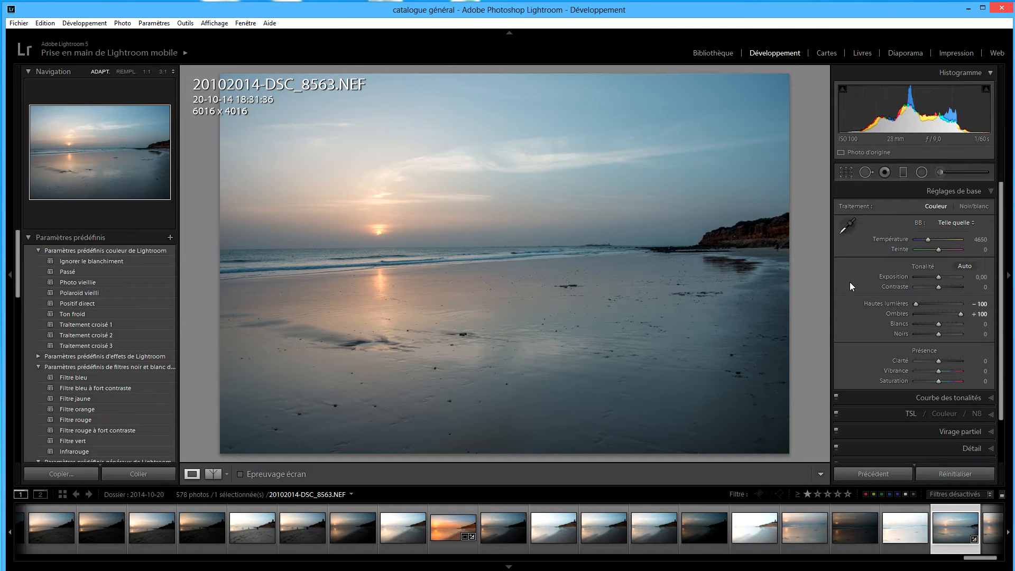
{"action": "left_click", "coordinate": [767, 238]}
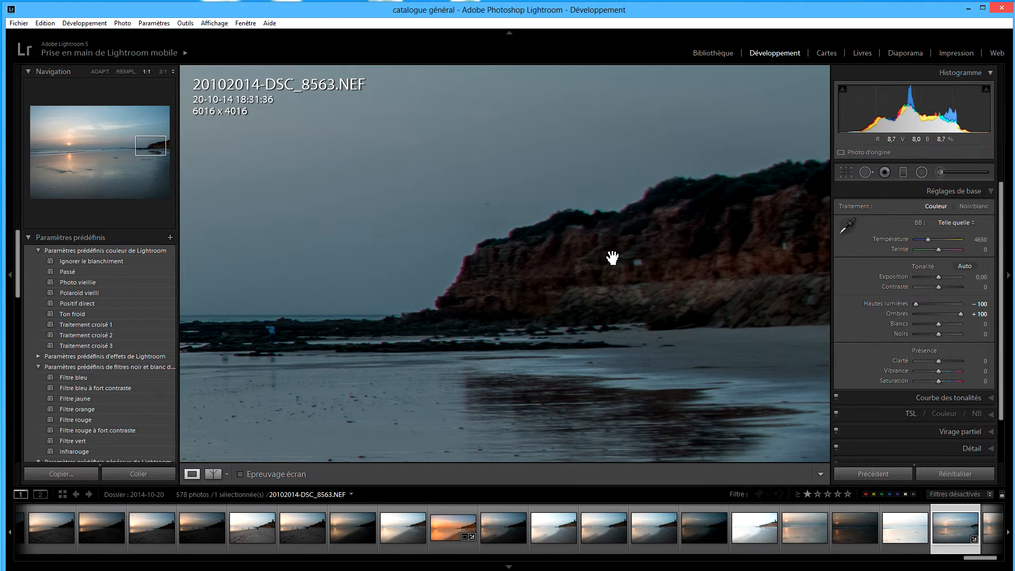
{"action": "left_click", "coordinate": [620, 278]}
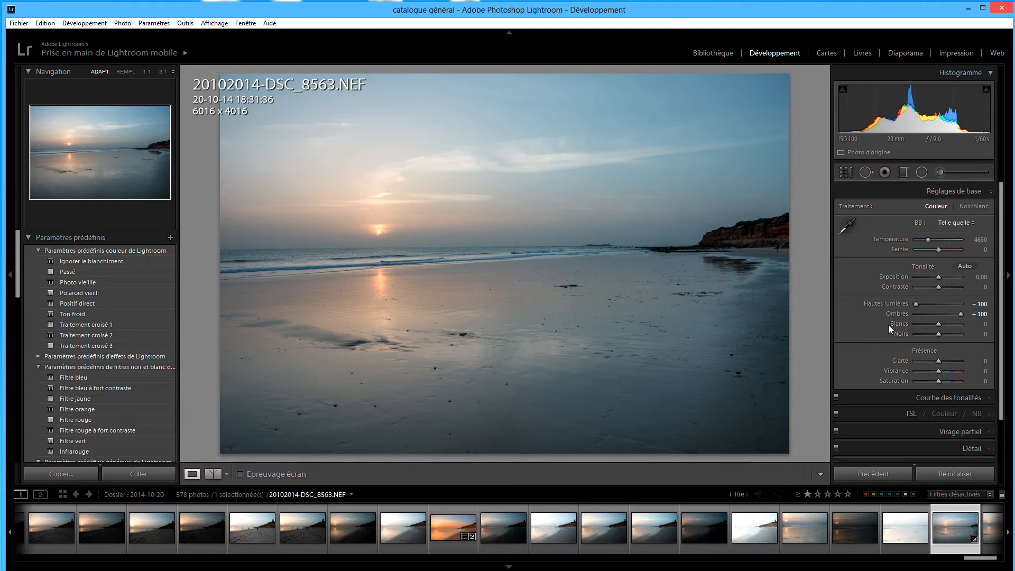
Set the whites to +39 and the blacks to −62 using the clipping preview.
{"action": "key", "text": "alt"}
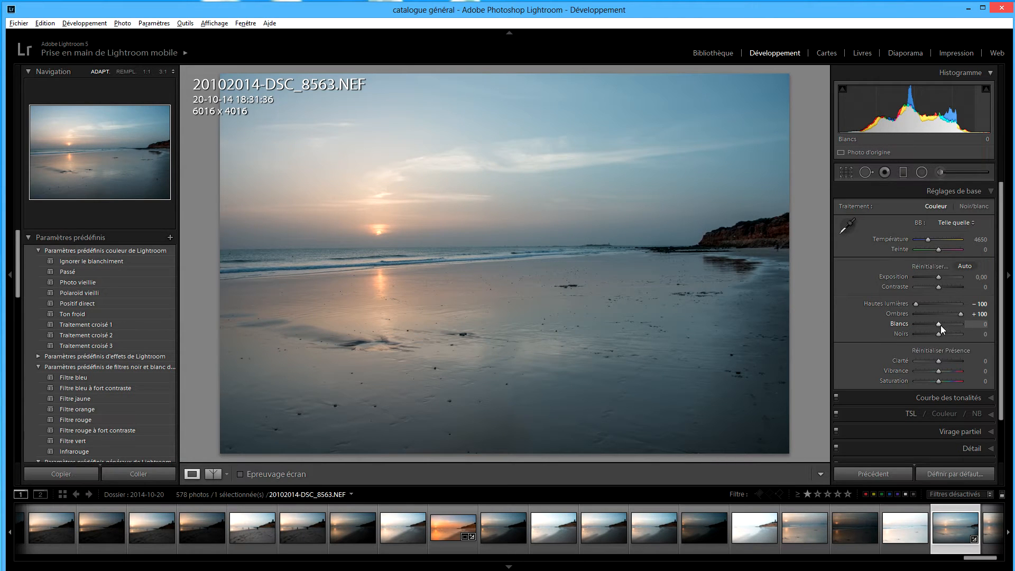
{"action": "left_click", "coordinate": [940, 325], "text": "alt"}
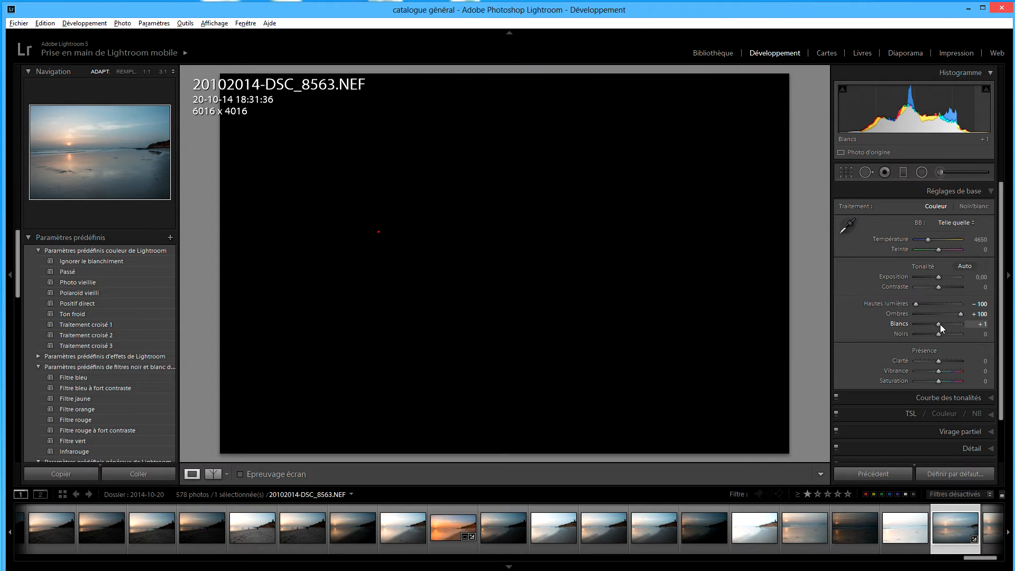
{"action": "left_click_drag", "start_coordinate": [940, 324], "coordinate": [949, 323]}
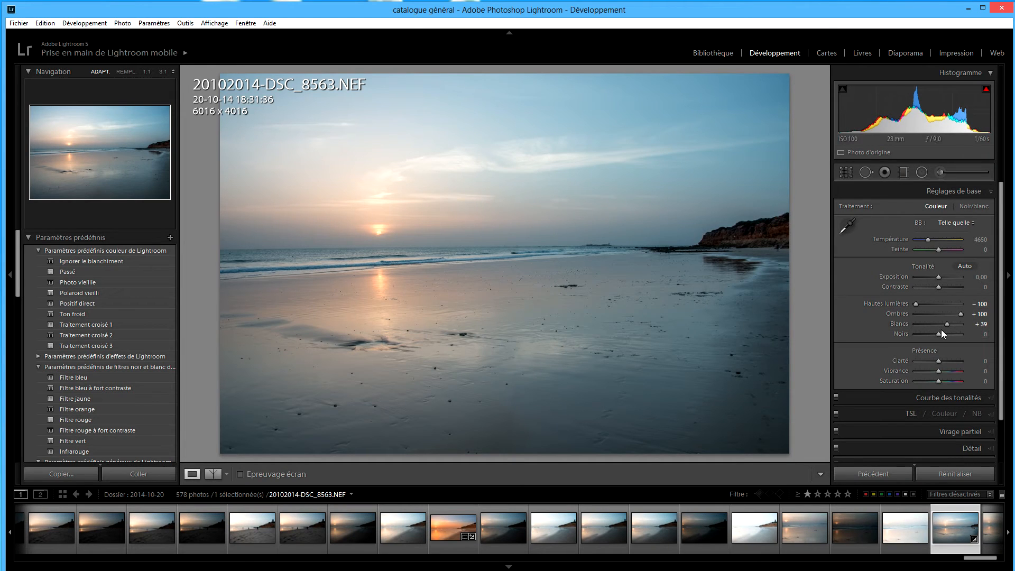
{"action": "key", "text": "alt"}
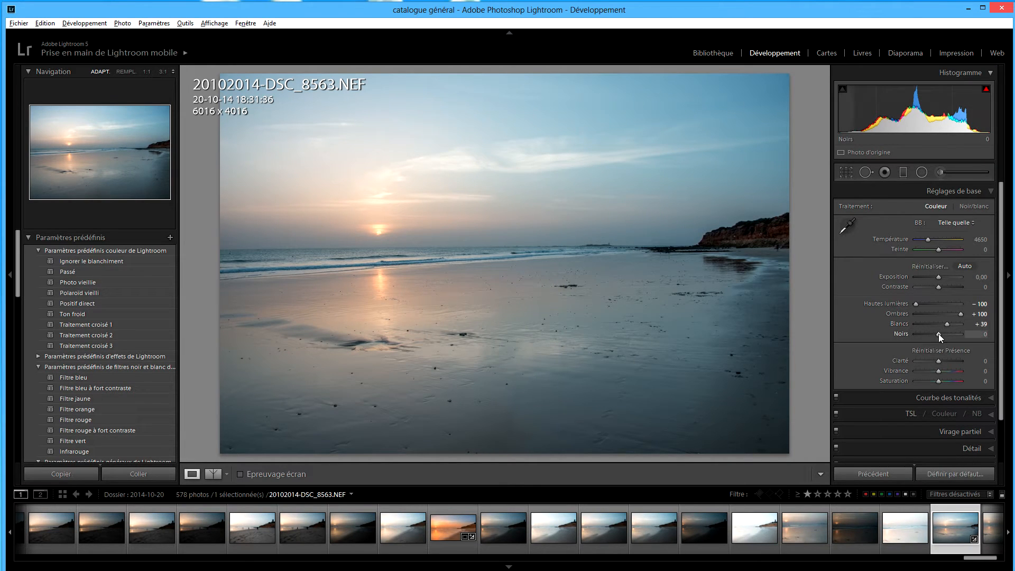
{"action": "left_click_drag", "start_coordinate": [937, 334], "coordinate": [935, 334]}
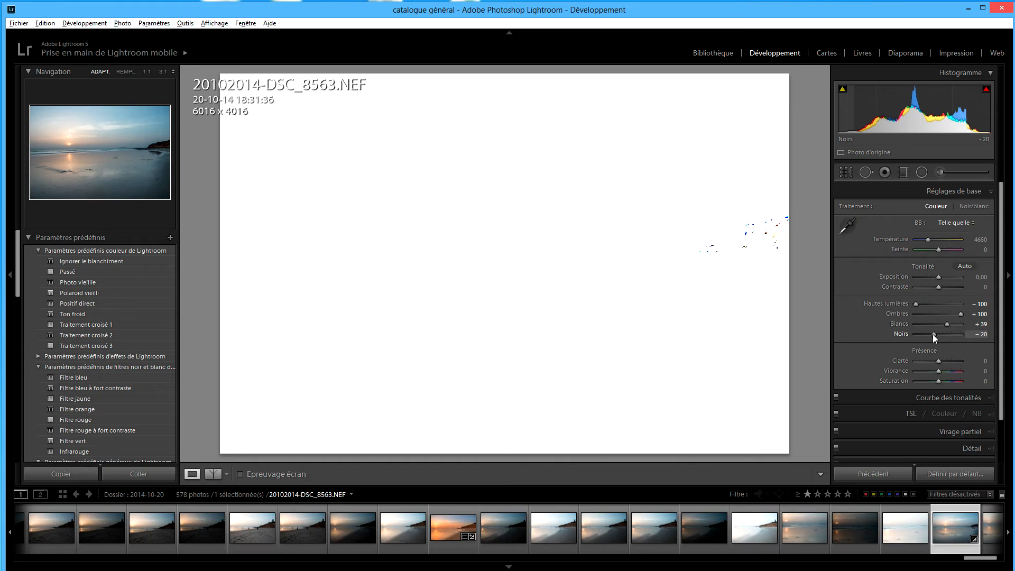
{"action": "left_click_drag", "start_coordinate": [932, 334], "coordinate": [923, 336]}
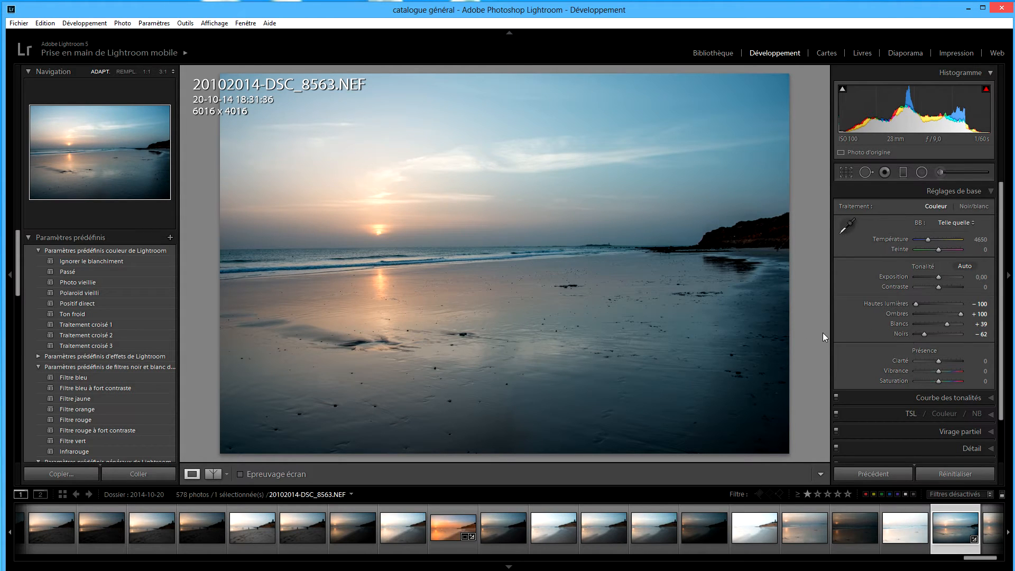
Enable the lens profile correction and the removal of chromatic aberration.
{"action": "left_click_drag", "start_coordinate": [1001, 338], "coordinate": [1008, 386]}
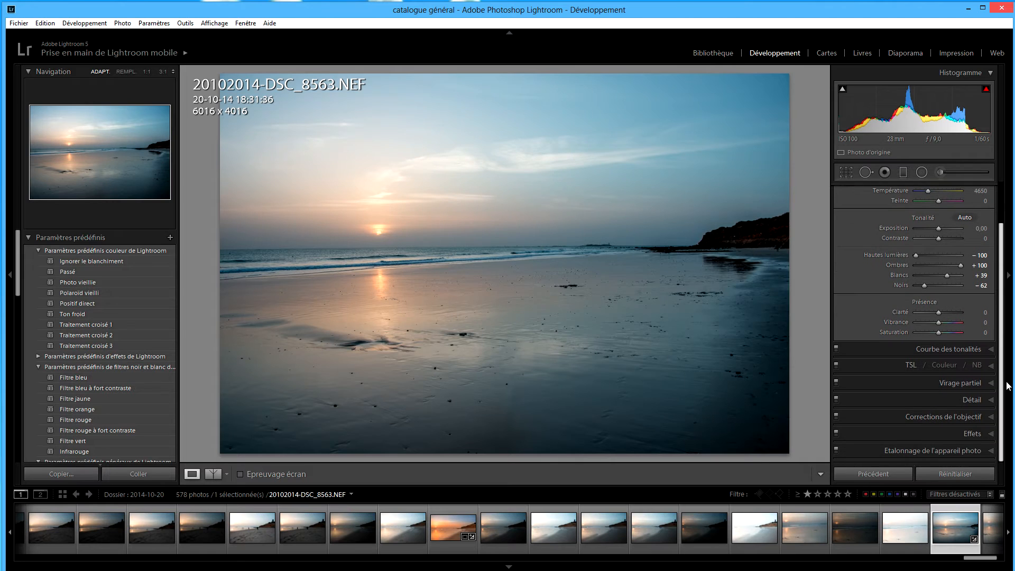
{"action": "left_click", "coordinate": [991, 417]}
{"action": "left_click", "coordinate": [864, 302]}
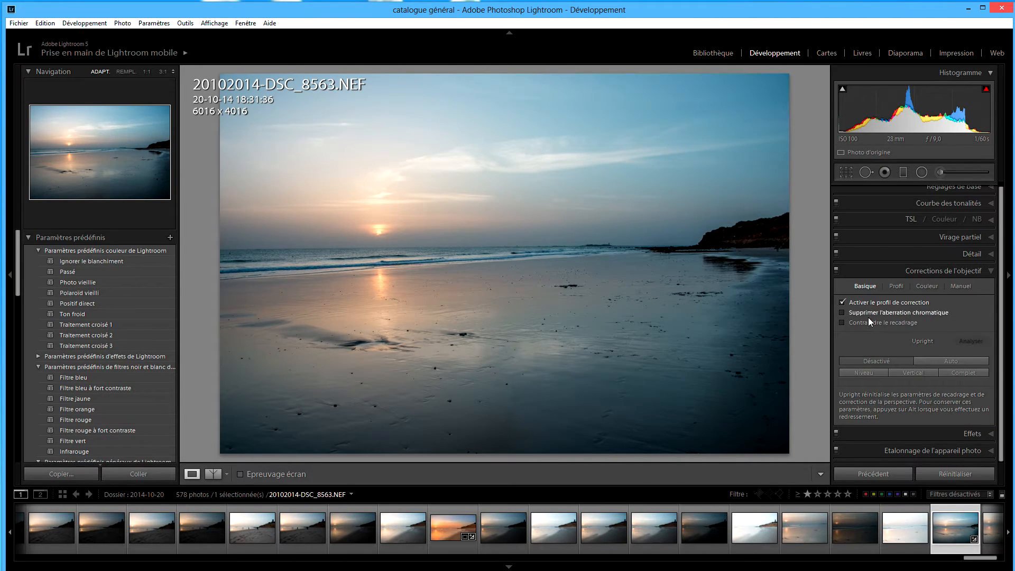
{"action": "left_click", "coordinate": [869, 313]}
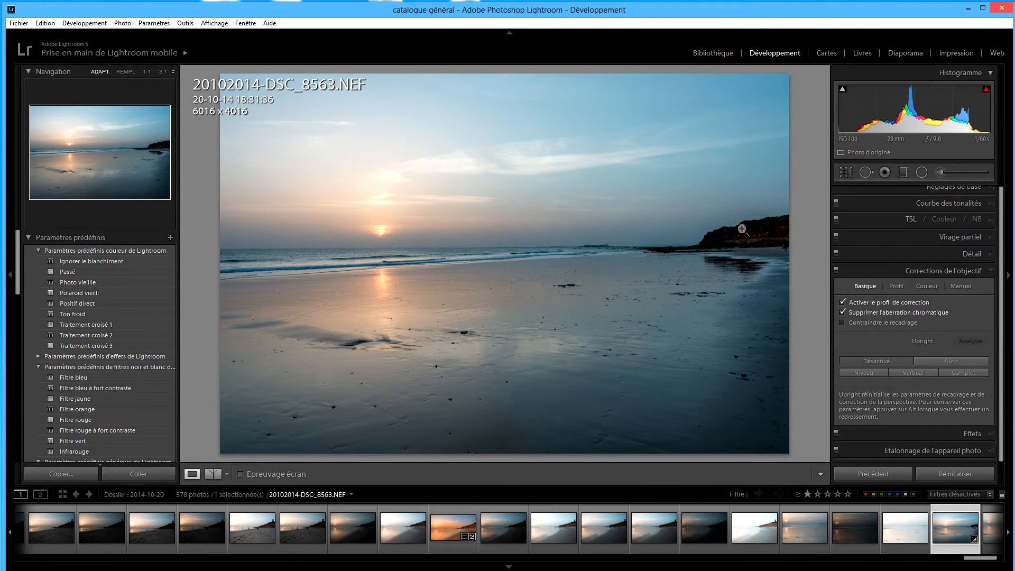
Check the cliff edge at 1:1 with and without aberration removal, and set the purple fringe amount to 4 and green to 5.
{"action": "left_click", "coordinate": [749, 226]}
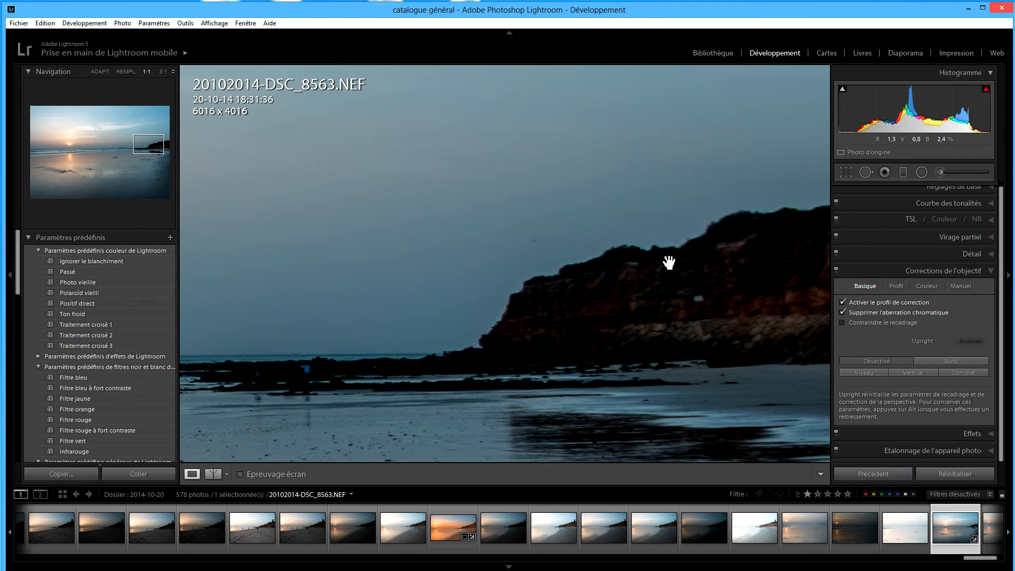
{"action": "left_click", "coordinate": [842, 313]}
{"action": "left_click", "coordinate": [843, 312]}
{"action": "left_click", "coordinate": [923, 286]}
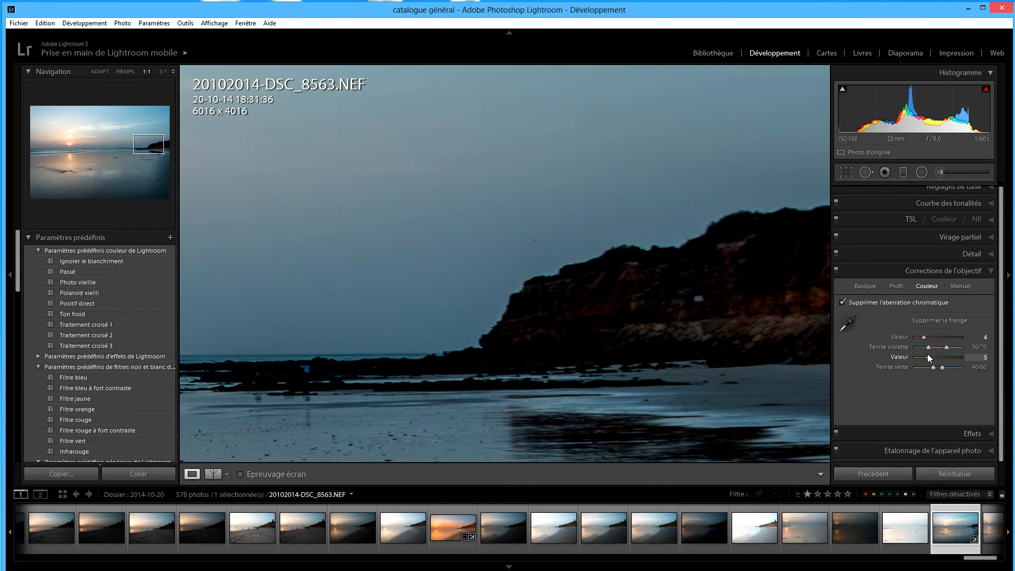
{"action": "left_click", "coordinate": [732, 347]}
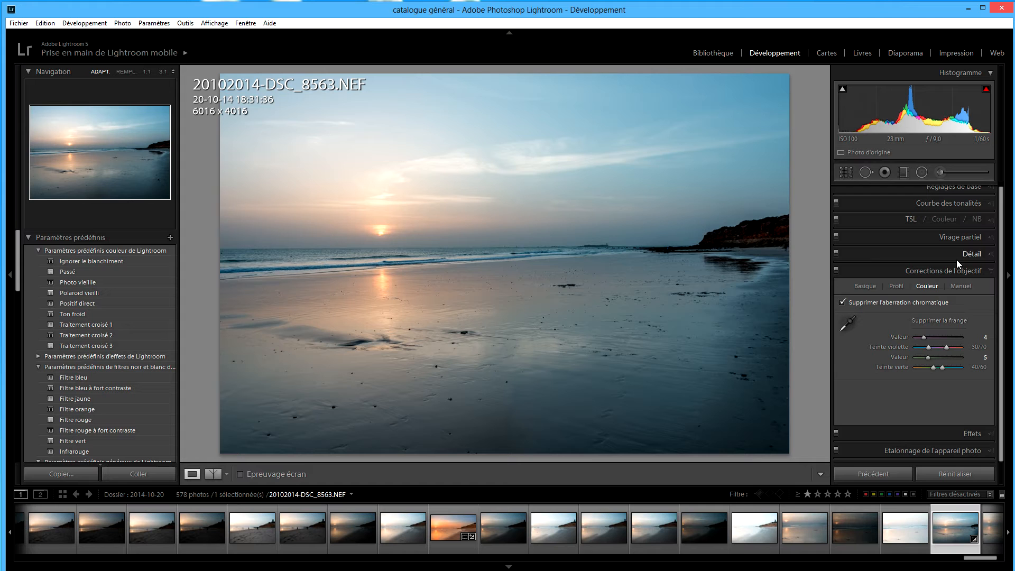
Compare the photo with the lens profile correction off and on, leaving the correction enabled.
{"action": "left_click", "coordinate": [865, 286]}
{"action": "left_click", "coordinate": [974, 359]}
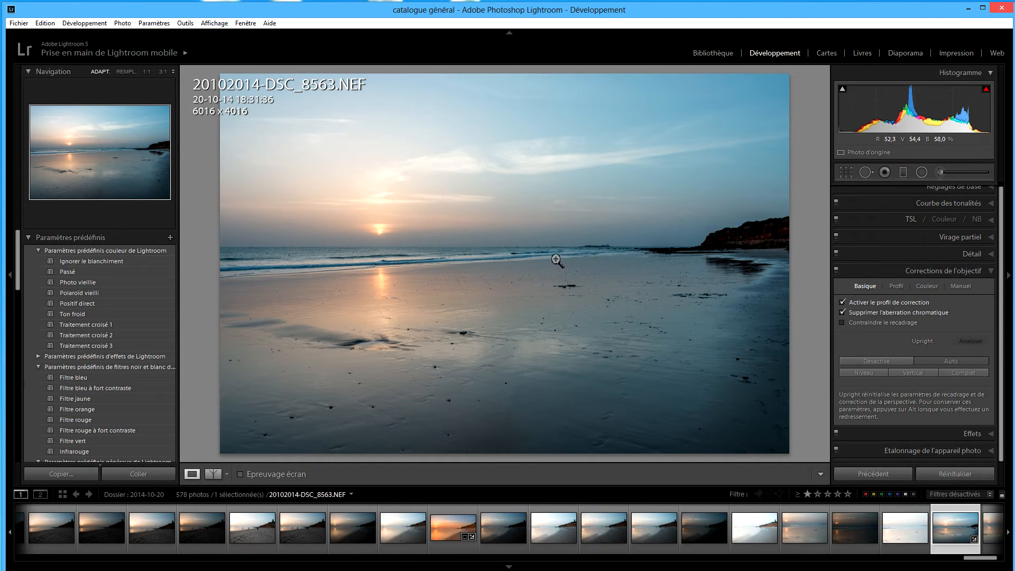
{"action": "scroll", "coordinate": [1004, 290], "scroll_direction": "up", "scroll_amount": 1}
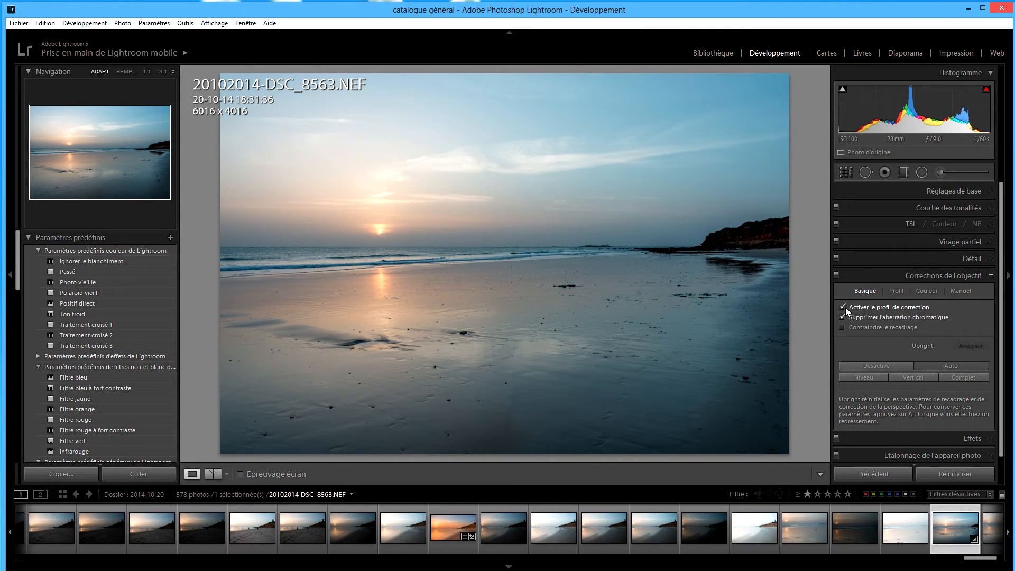
{"action": "left_click", "coordinate": [879, 309]}
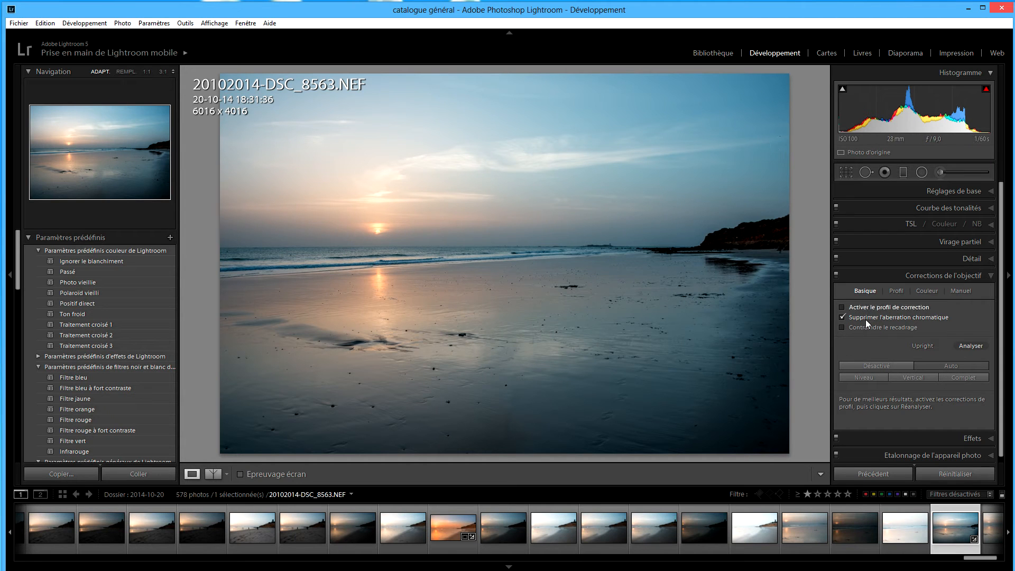
{"action": "left_click", "coordinate": [861, 305]}
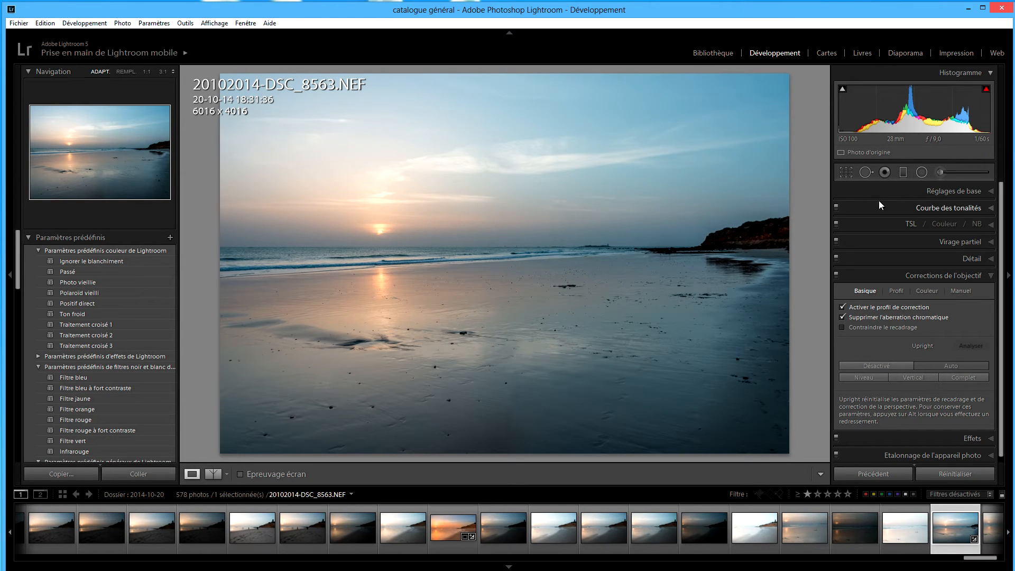
Compare the white balance presets Lumière naturelle, Temps nuageux and Ombre, and settle on Temps nuageux.
{"action": "left_click", "coordinate": [991, 192]}
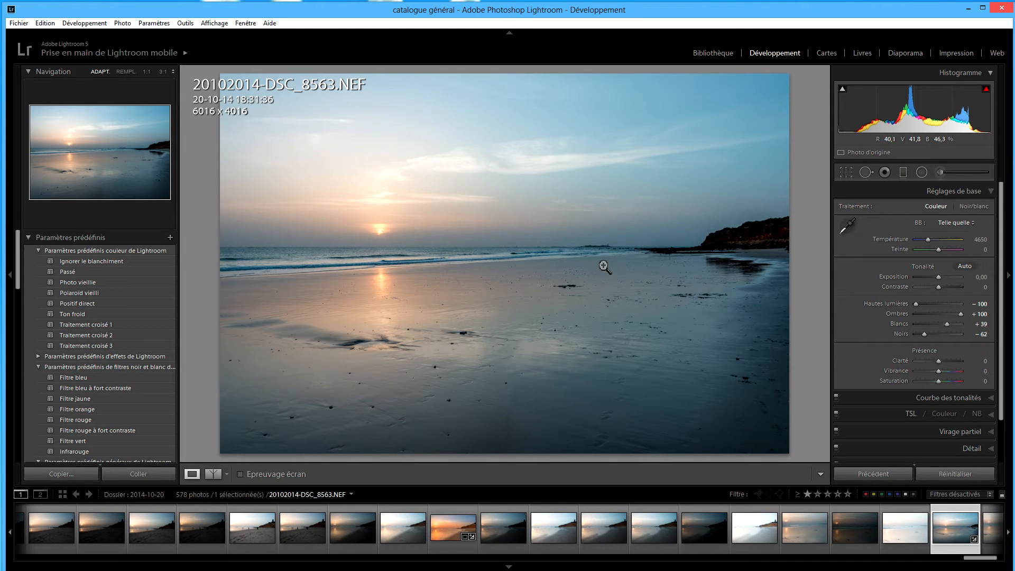
{"action": "left_click", "coordinate": [970, 222]}
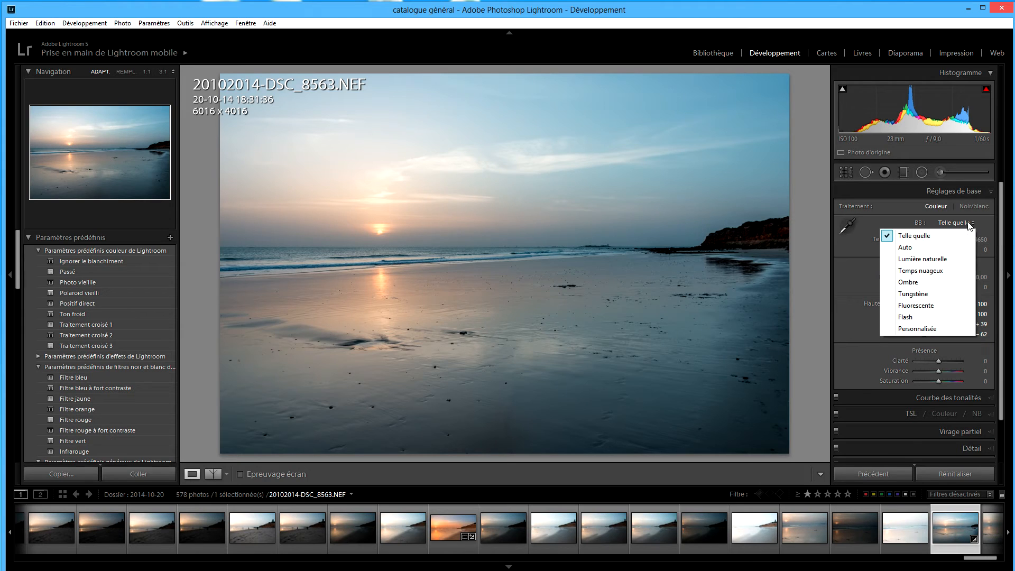
{"action": "left_click", "coordinate": [944, 260]}
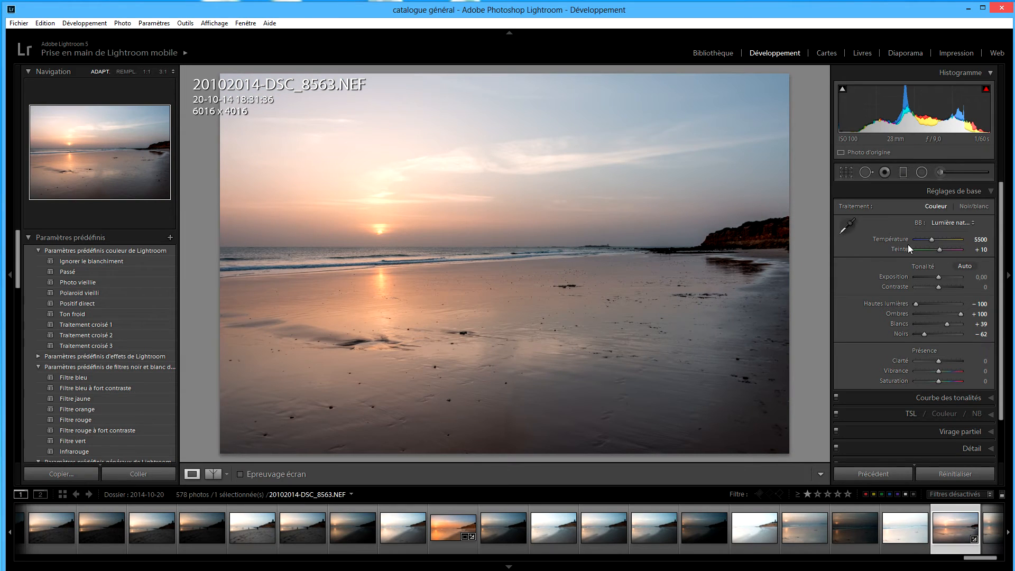
{"action": "left_click", "coordinate": [952, 224]}
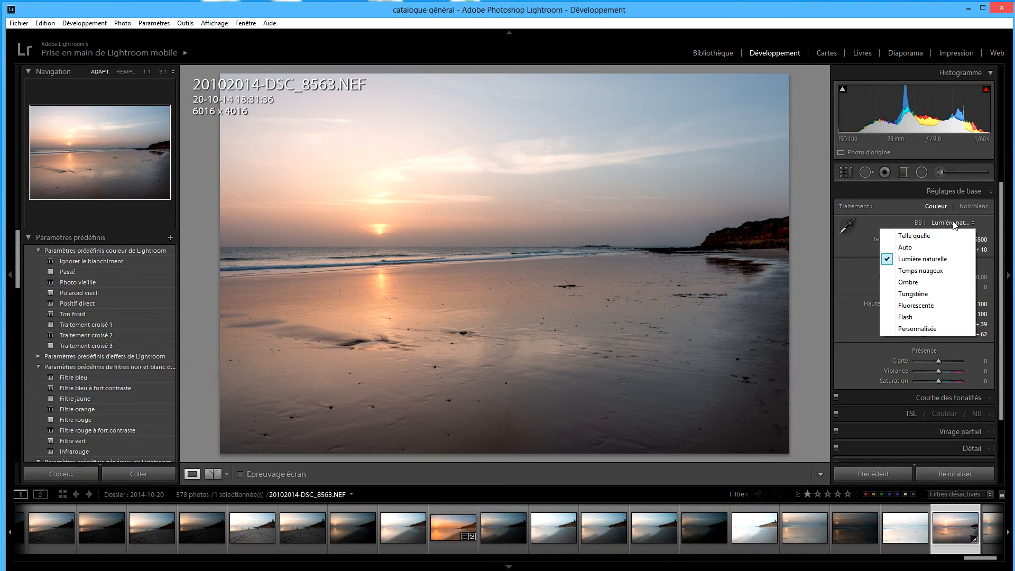
{"action": "left_click", "coordinate": [928, 270]}
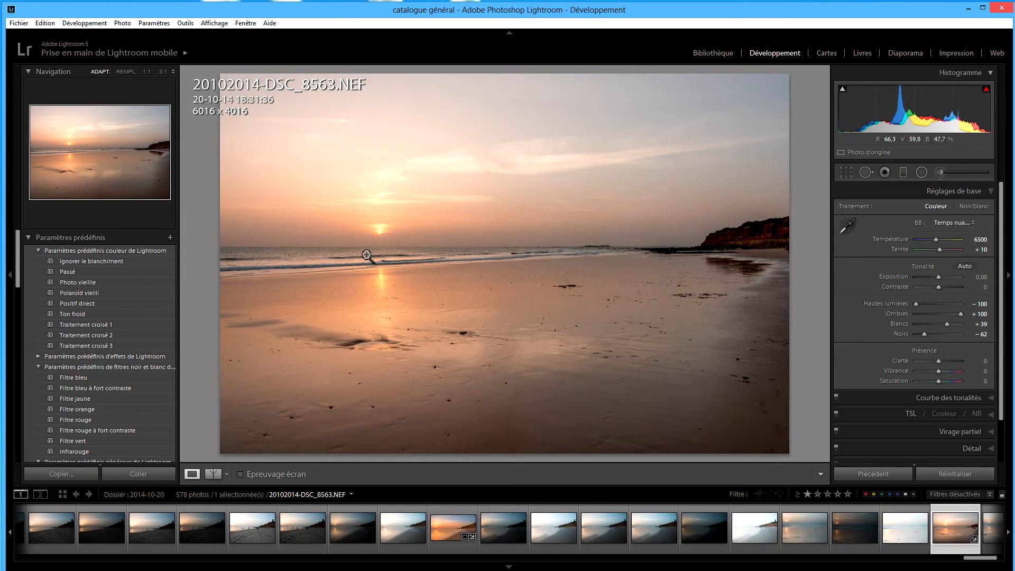
{"action": "left_click", "coordinate": [959, 223]}
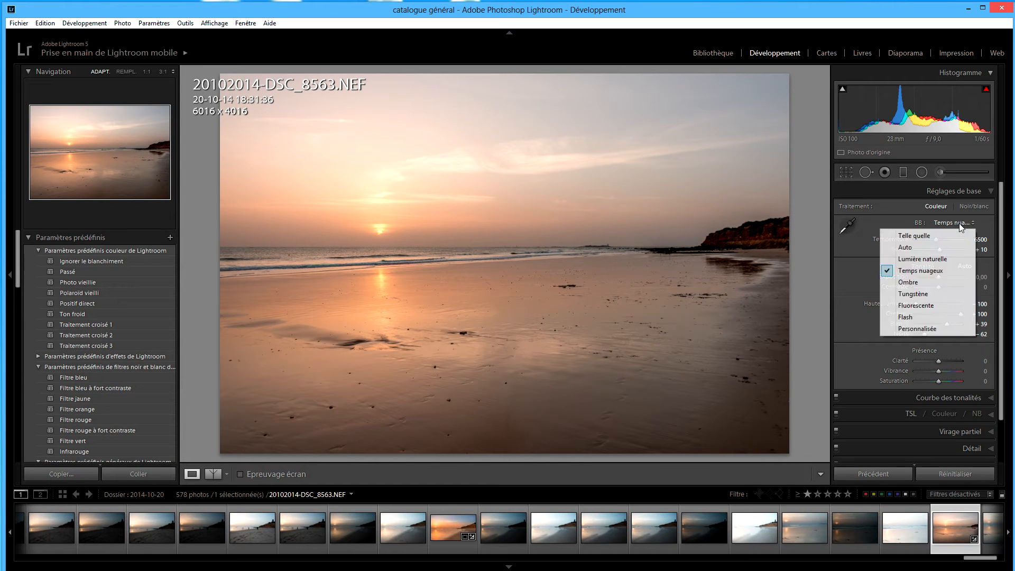
{"action": "left_click", "coordinate": [928, 285]}
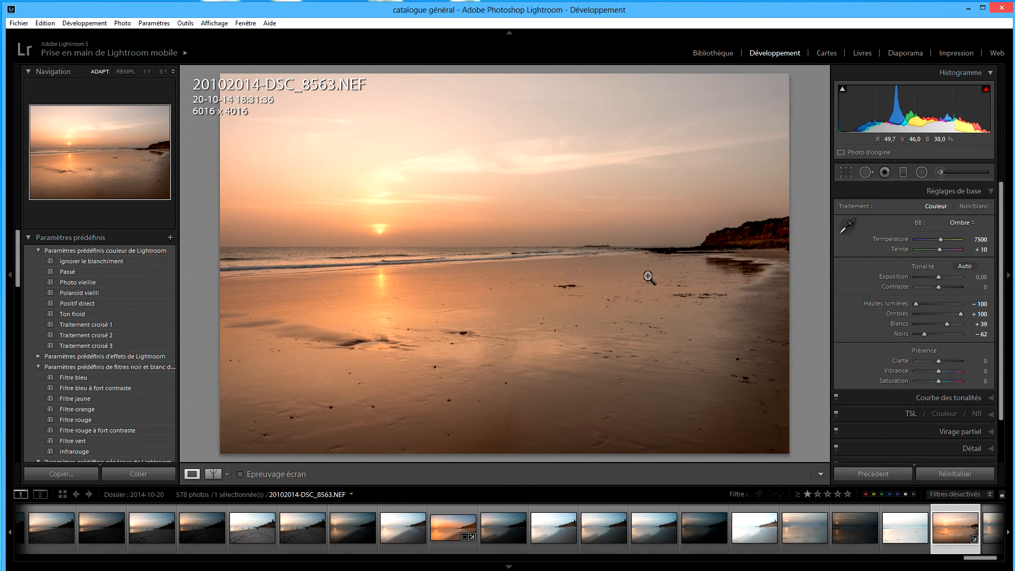
{"action": "left_click", "coordinate": [958, 222]}
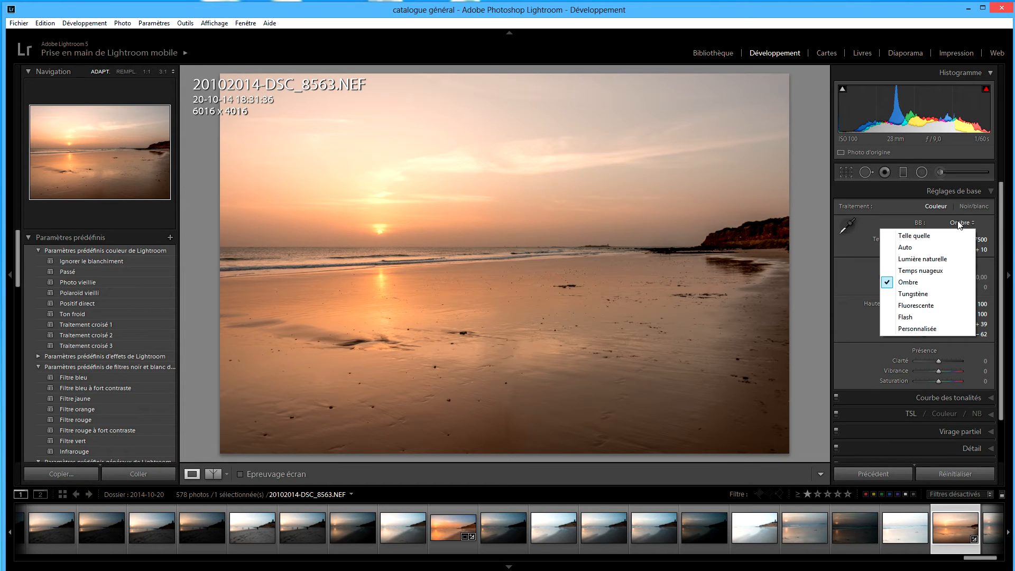
{"action": "left_click", "coordinate": [936, 271]}
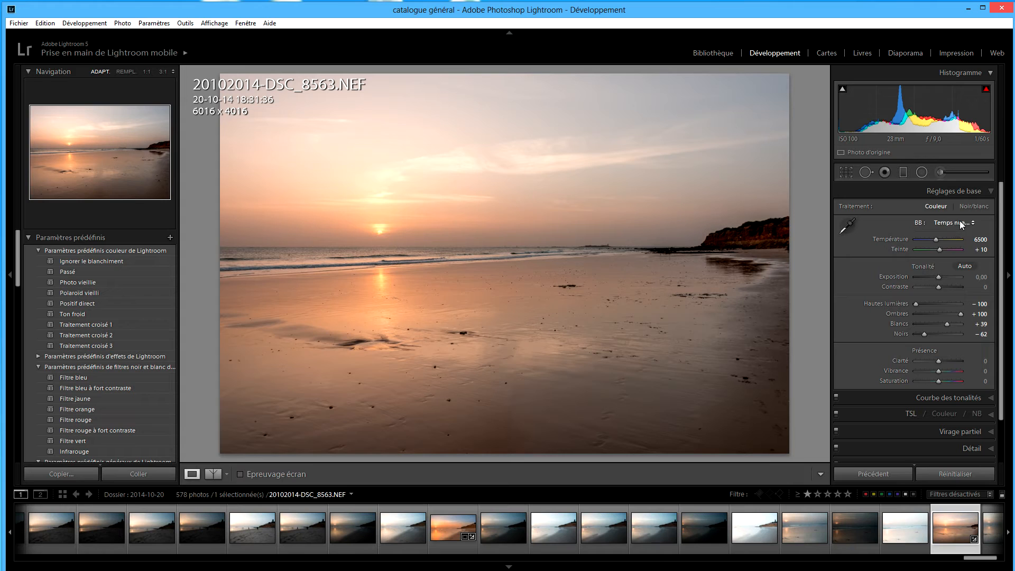
{"action": "left_click", "coordinate": [960, 222]}
{"action": "left_click", "coordinate": [936, 261]}
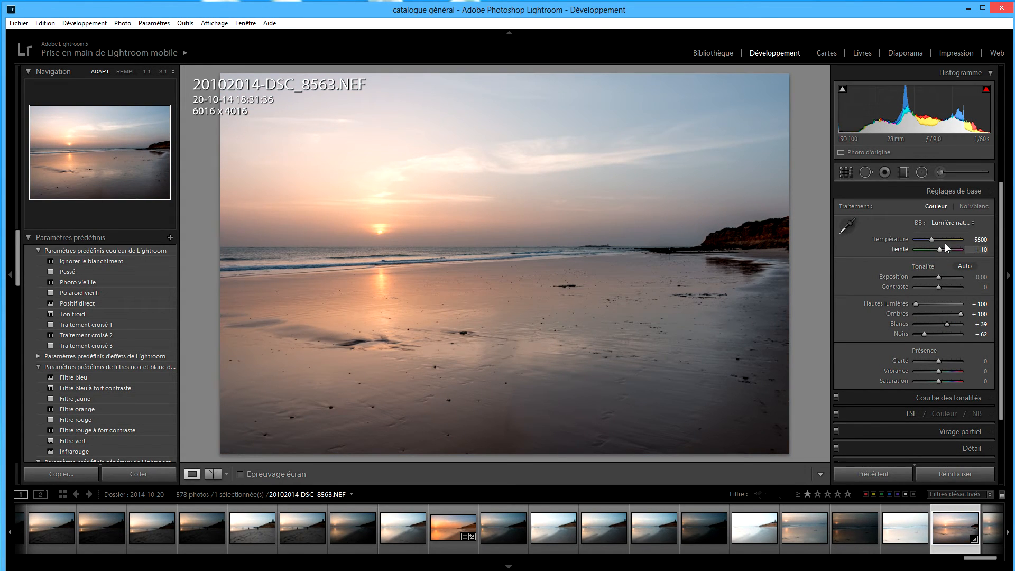
{"action": "left_click", "coordinate": [952, 222]}
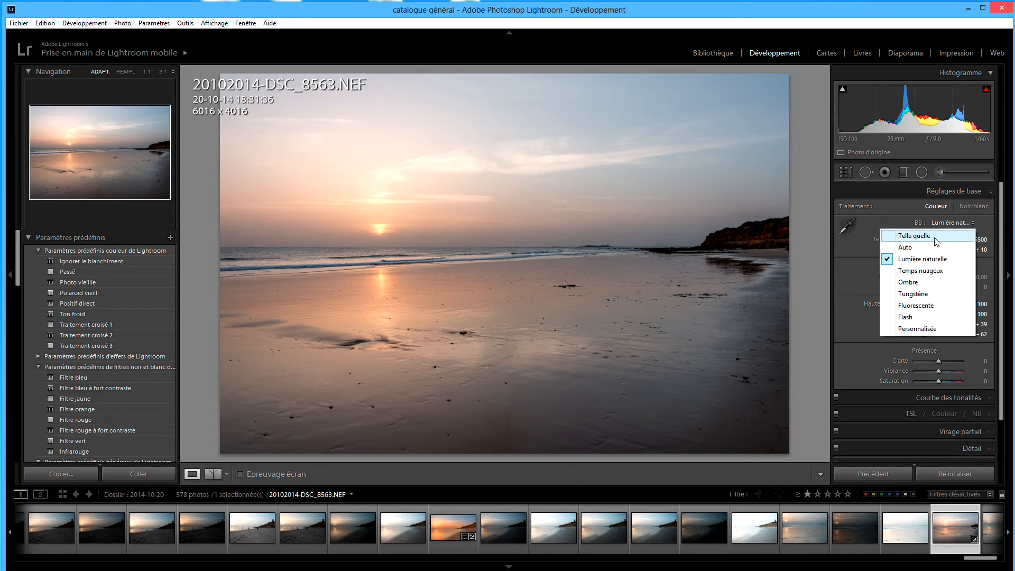
{"action": "left_click", "coordinate": [932, 271]}
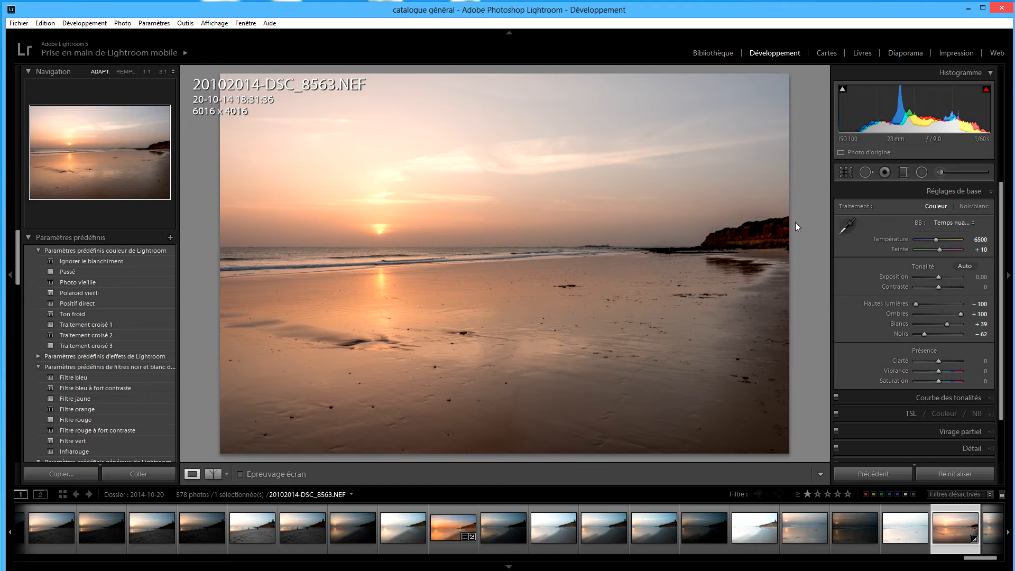
Add a slightly tilted graduated filter from the sky to the horizon, with its effects reset and its temperature set to −58.
{"action": "left_click", "coordinate": [904, 172]}
{"action": "left_click_drag", "start_coordinate": [514, 136], "coordinate": [511, 211]}
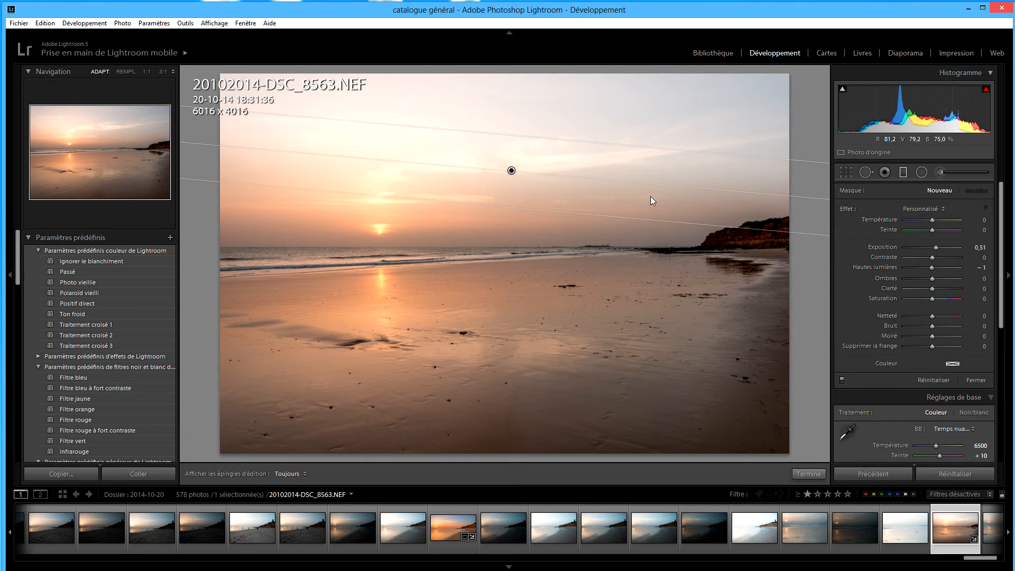
{"action": "double_click", "coordinate": [849, 210]}
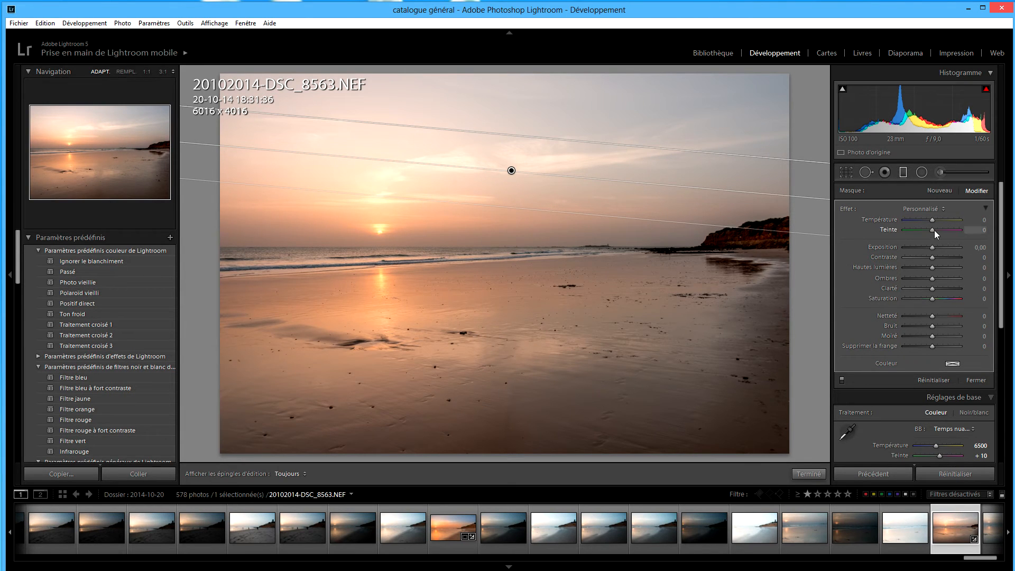
{"action": "left_click_drag", "start_coordinate": [934, 221], "coordinate": [918, 230]}
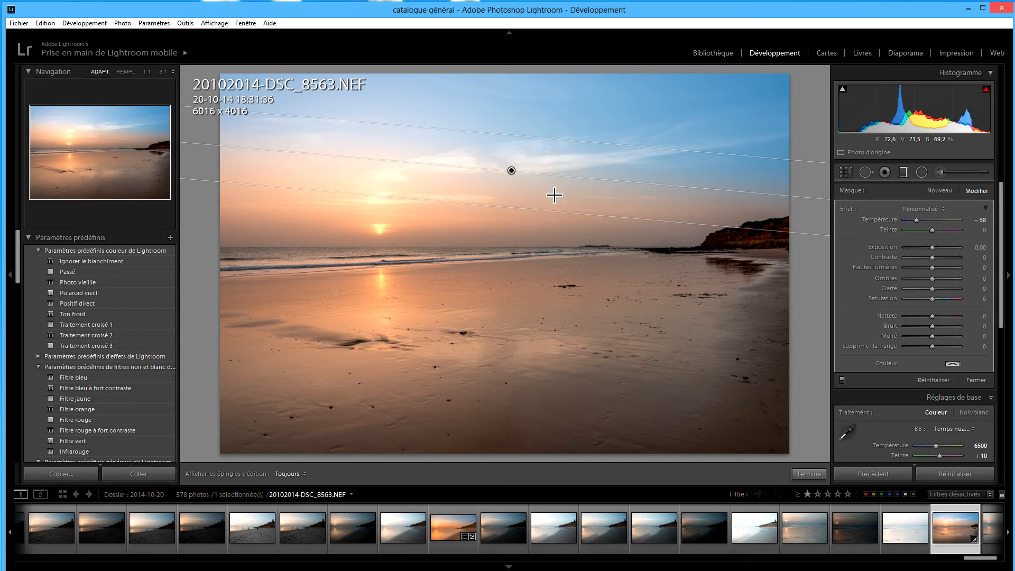
{"action": "left_click_drag", "start_coordinate": [528, 212], "coordinate": [523, 236]}
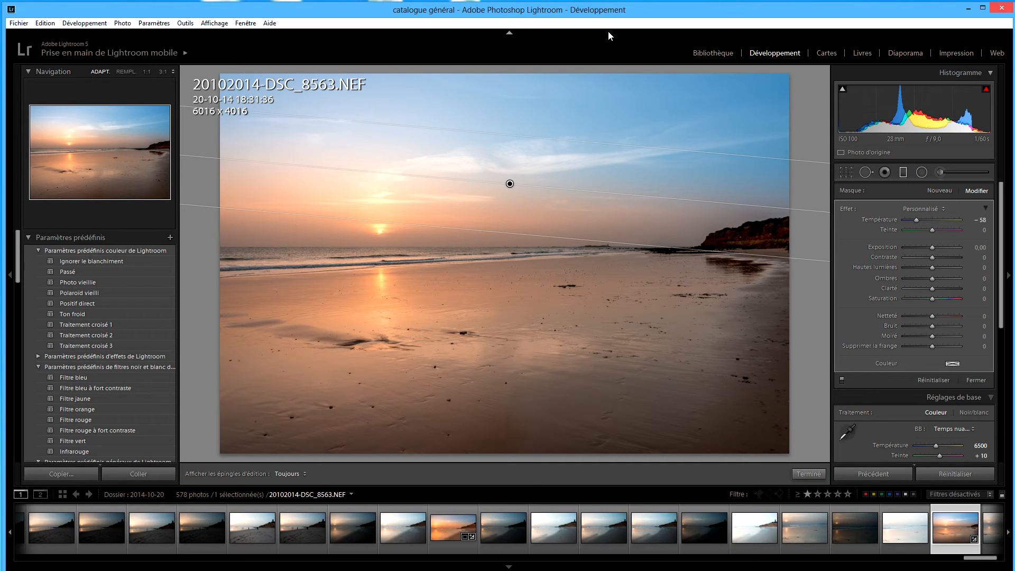
Add a second tilted graduated filter from the upper right sky down to the horizon, with effects reset and exposure set to −0,54.
{"action": "key", "text": "f"}
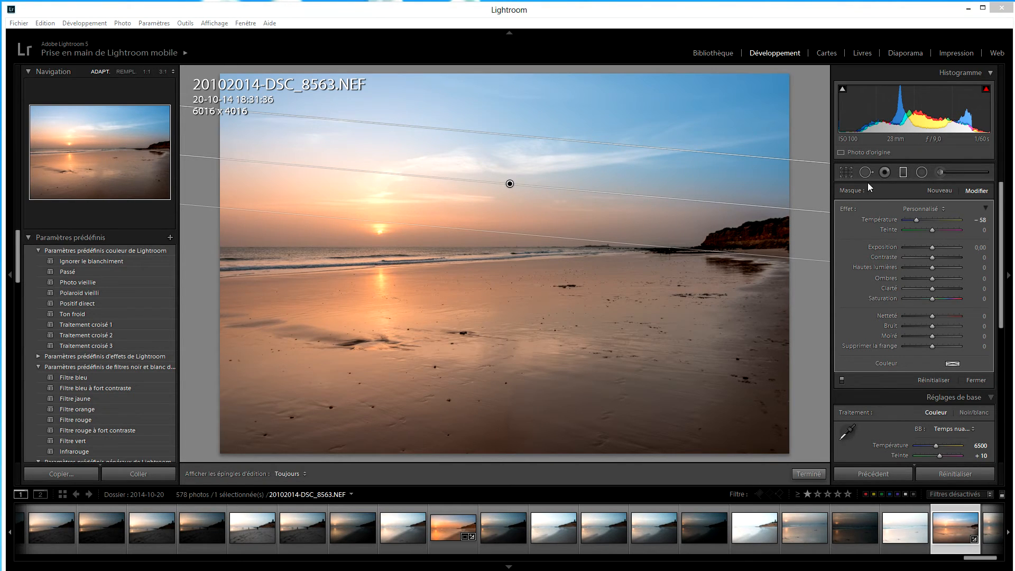
{"action": "left_click", "coordinate": [938, 192]}
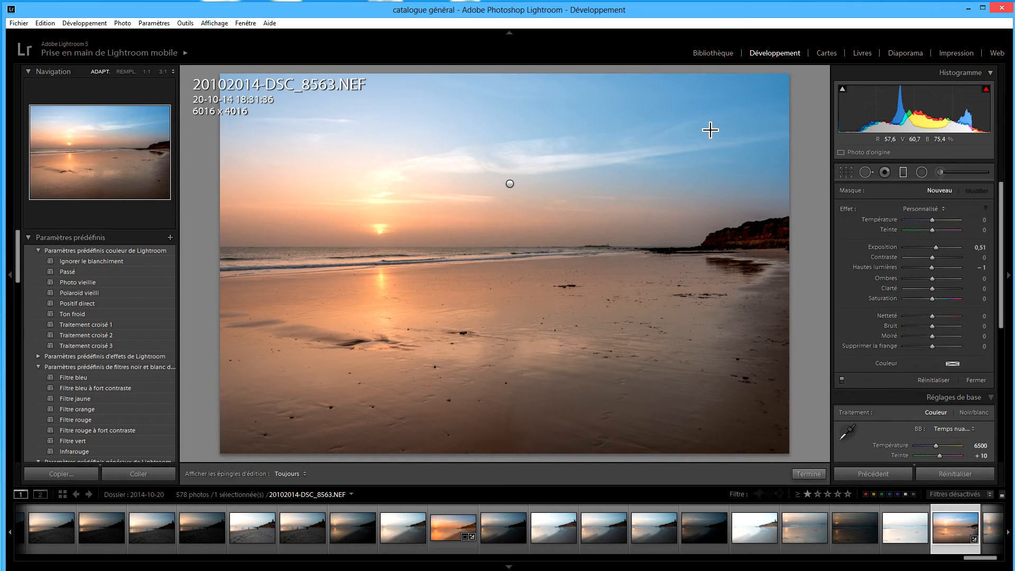
{"action": "mouse_move", "coordinate": [675, 112]}
{"action": "left_mouse_down"}
{"action": "mouse_move", "coordinate": [652, 190]}
{"action": "mouse_move", "coordinate": [659, 202]}
{"action": "mouse_move", "coordinate": [666, 196]}
{"action": "left_mouse_up"}
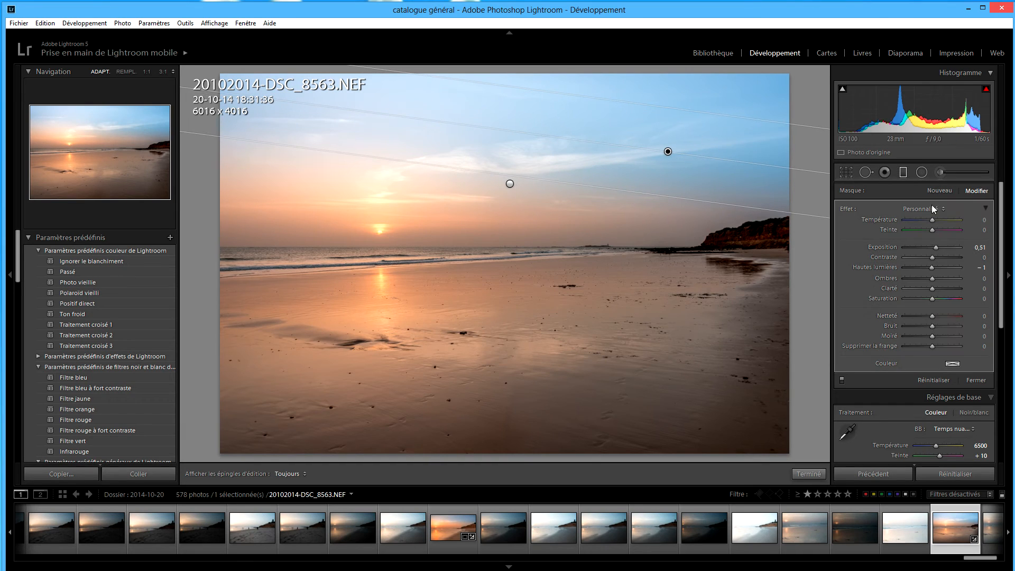
{"action": "double_click", "coordinate": [849, 209]}
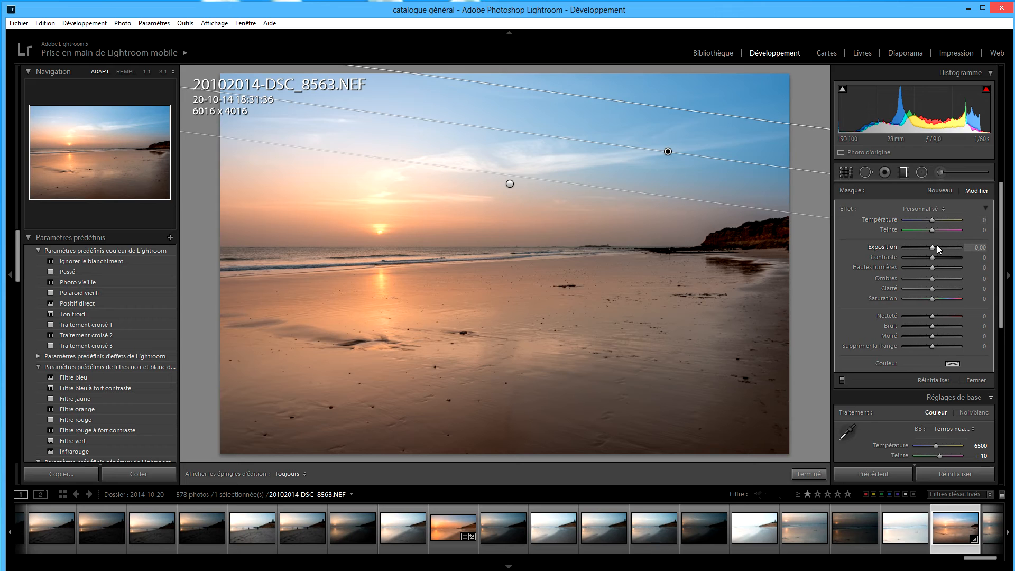
{"action": "left_click_drag", "start_coordinate": [933, 245], "coordinate": [928, 246]}
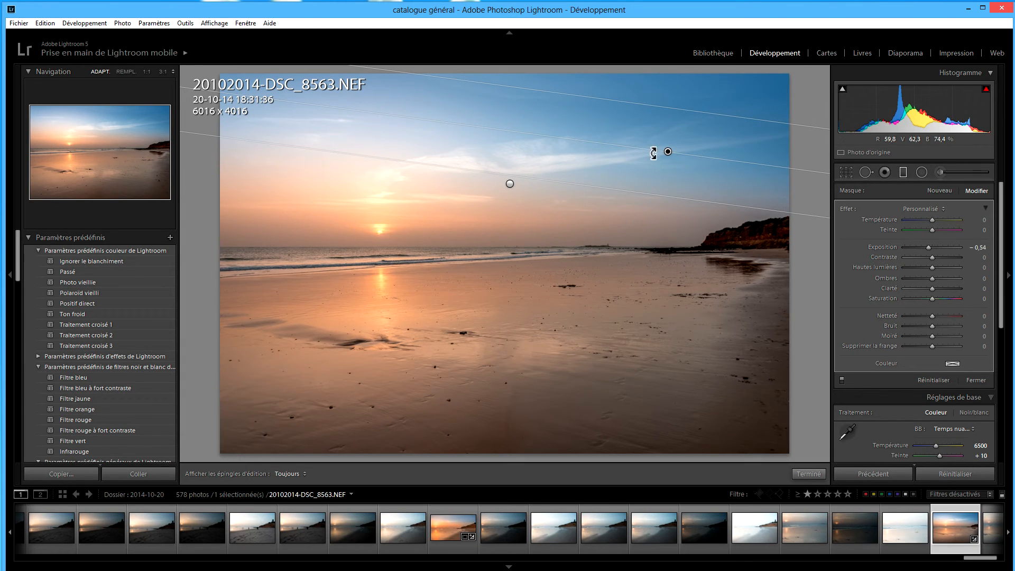
{"action": "left_click_drag", "start_coordinate": [641, 198], "coordinate": [622, 240]}
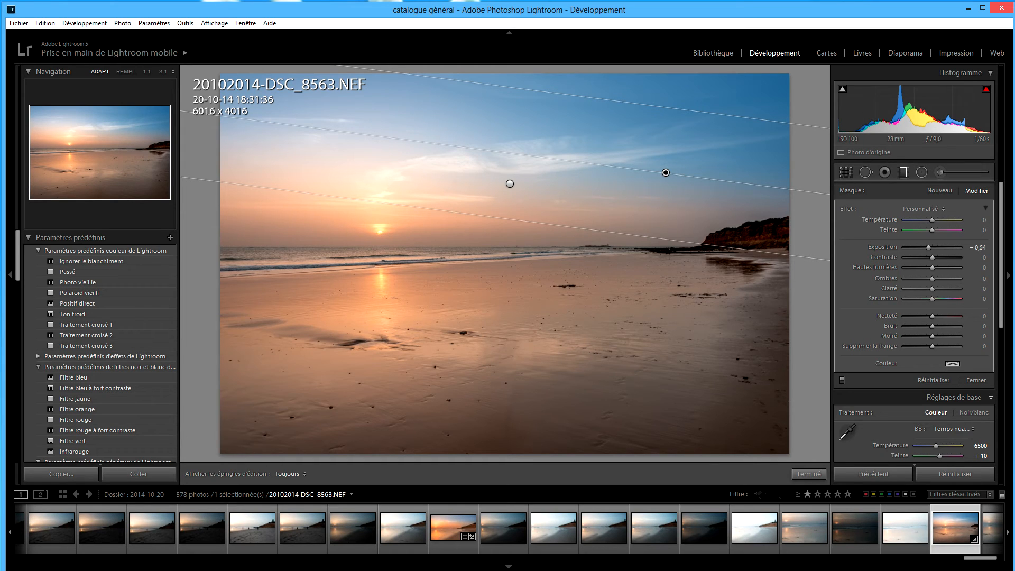
{"action": "left_click", "coordinate": [808, 474]}
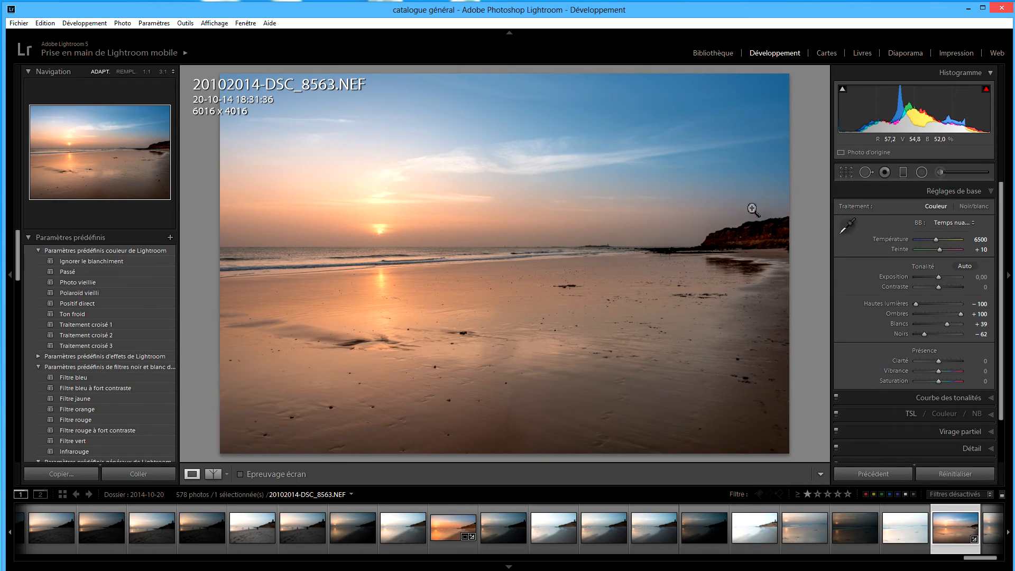
Add a tilted graduated filter from the photo's bottom edge up across the beach to the waterline, with effects reset and exposure −2,00.
{"action": "left_click", "coordinate": [904, 172]}
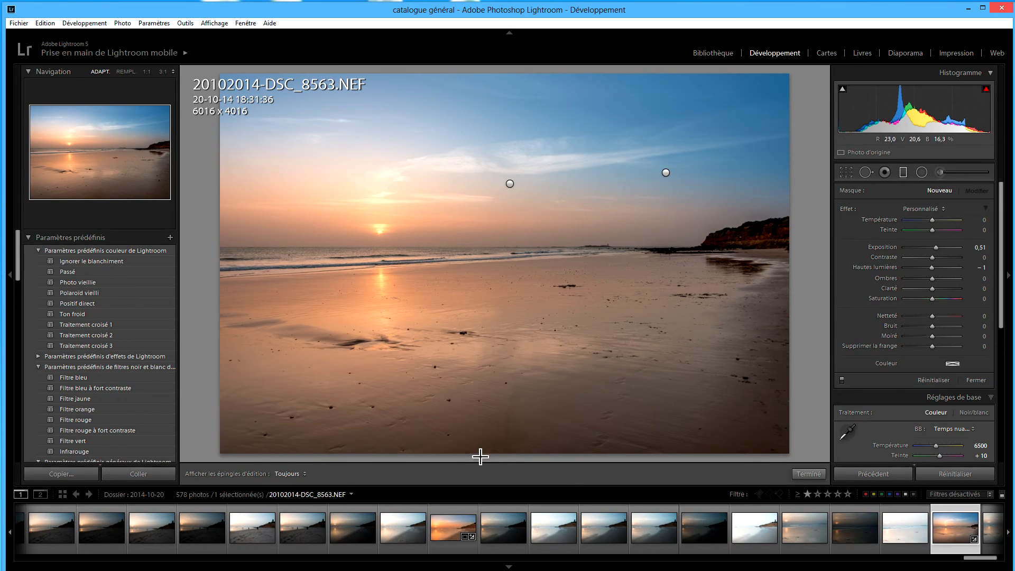
{"action": "left_click_drag", "start_coordinate": [479, 451], "coordinate": [466, 321]}
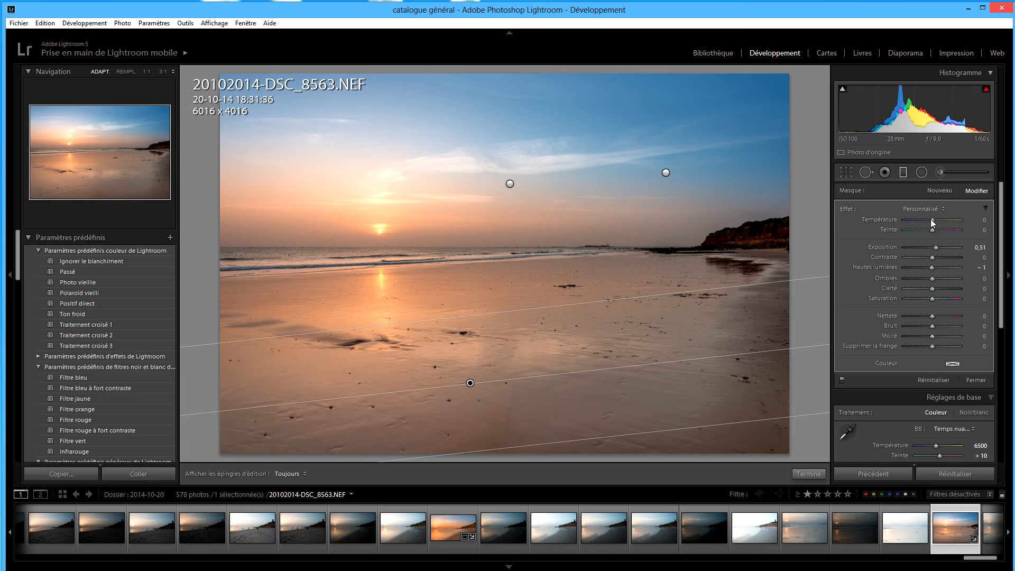
{"action": "double_click", "coordinate": [851, 209]}
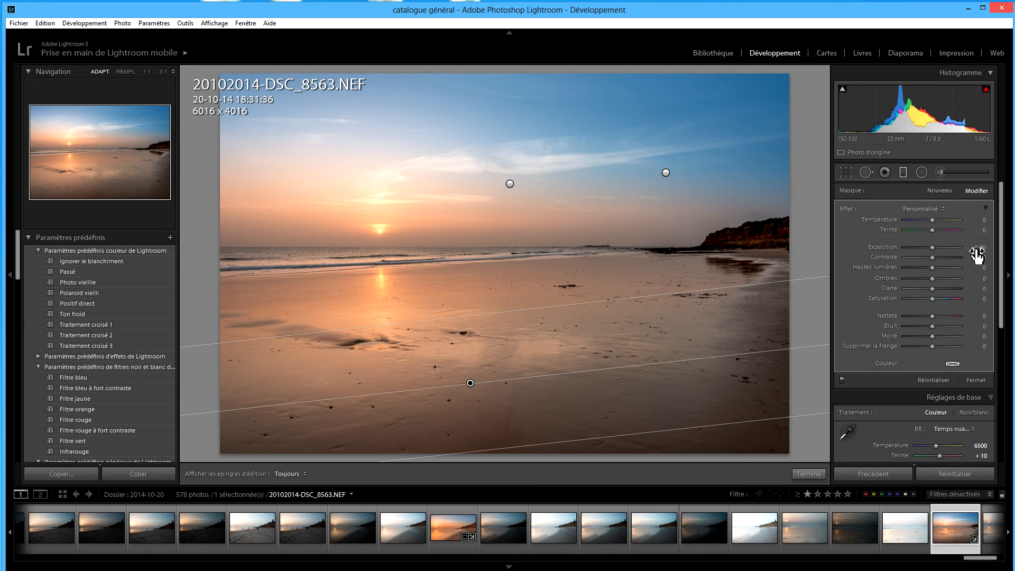
{"action": "left_click_drag", "start_coordinate": [931, 247], "coordinate": [918, 252]}
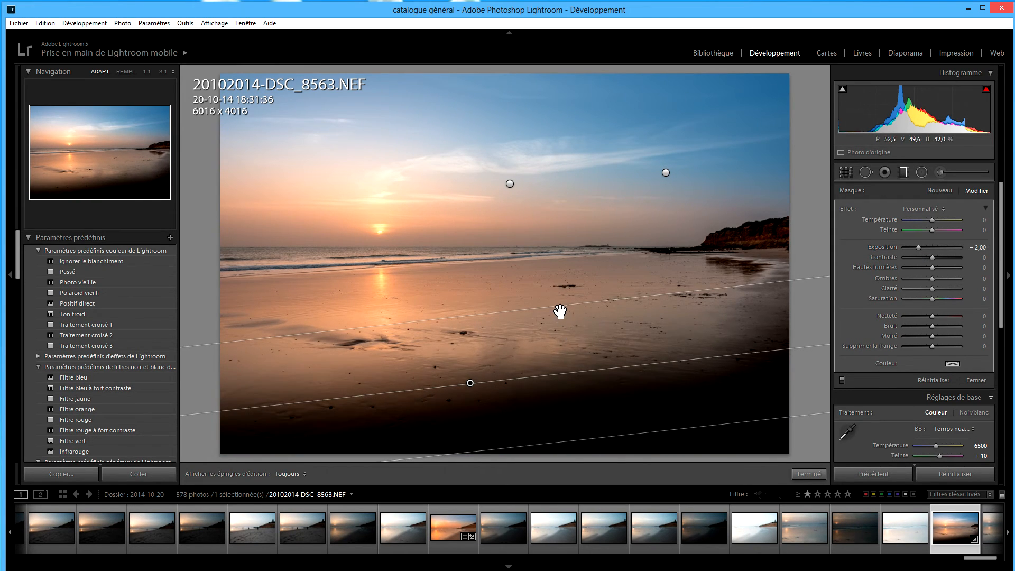
{"action": "left_click_drag", "start_coordinate": [560, 300], "coordinate": [557, 263]}
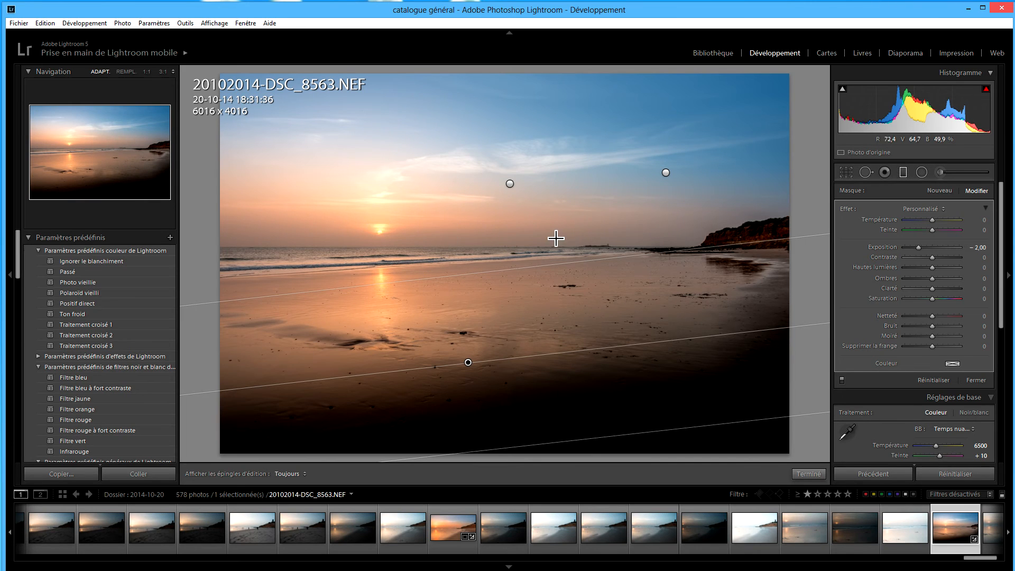
{"action": "left_click", "coordinate": [809, 474]}
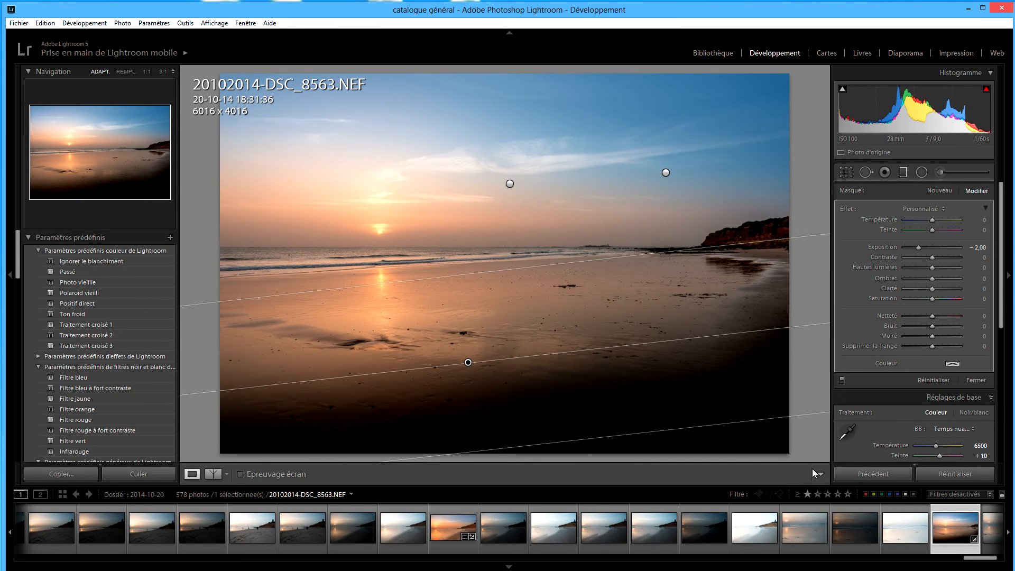
Paint the sky around the sun's left side with an adjustment brush at temperature 67, tint 62, size 19 and flow 38.
{"action": "left_click", "coordinate": [941, 174]}
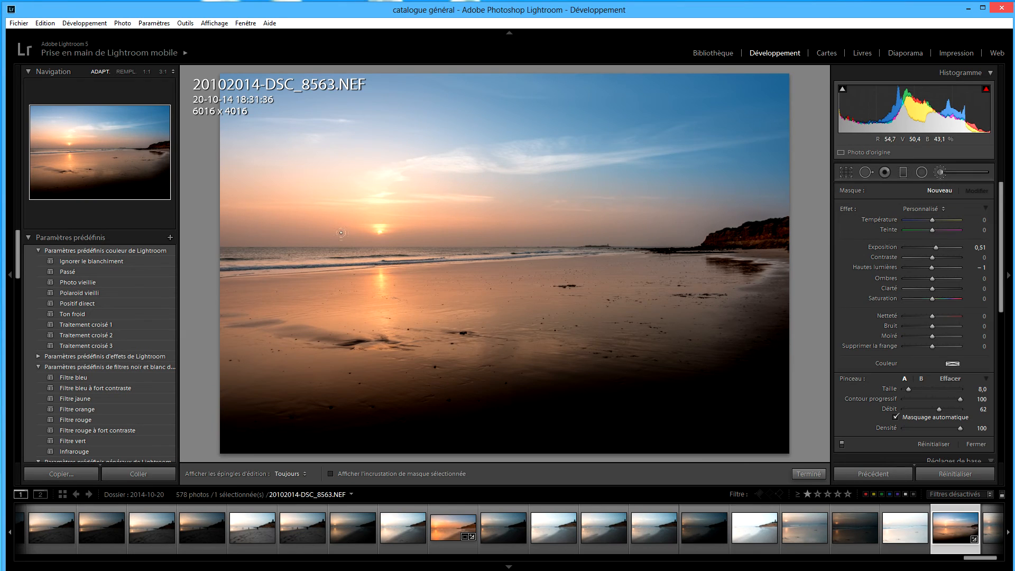
{"action": "mouse_move", "coordinate": [934, 219]}
{"action": "left_mouse_down"}
{"action": "mouse_move", "coordinate": [951, 220]}
{"action": "mouse_move", "coordinate": [945, 228]}
{"action": "left_mouse_up"}
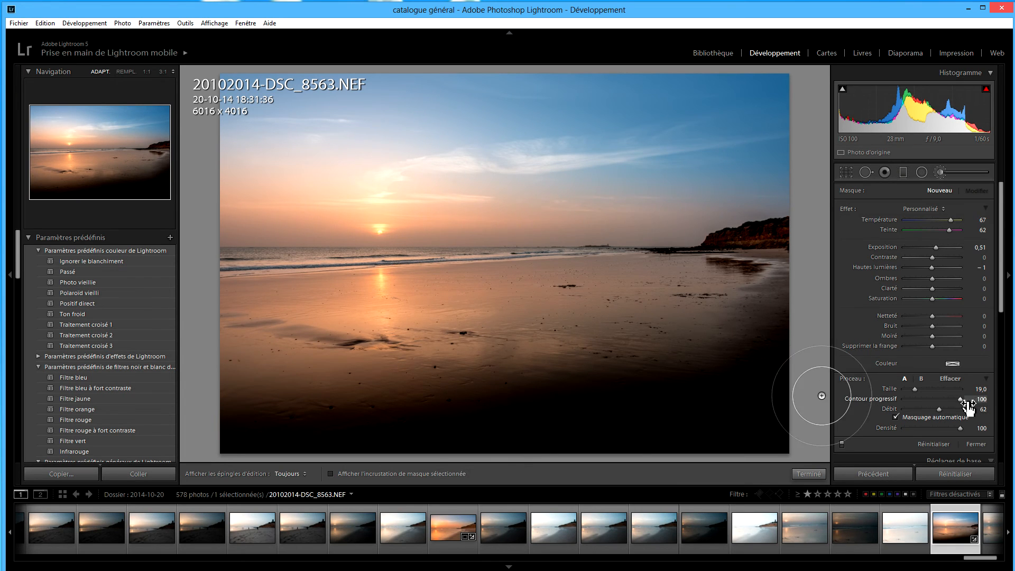
{"action": "left_click_drag", "start_coordinate": [939, 410], "coordinate": [924, 412]}
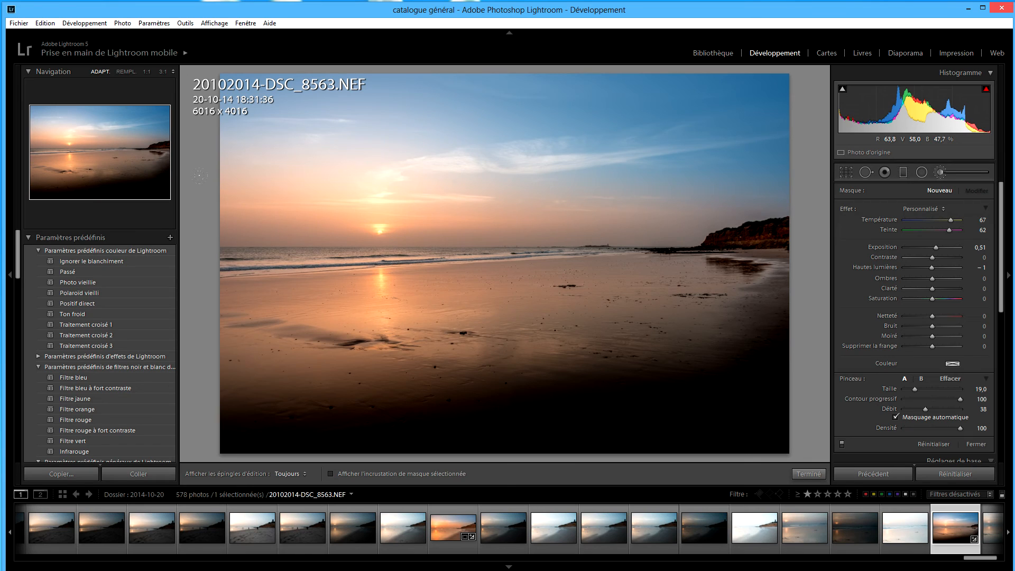
{"action": "key", "text": "h"}
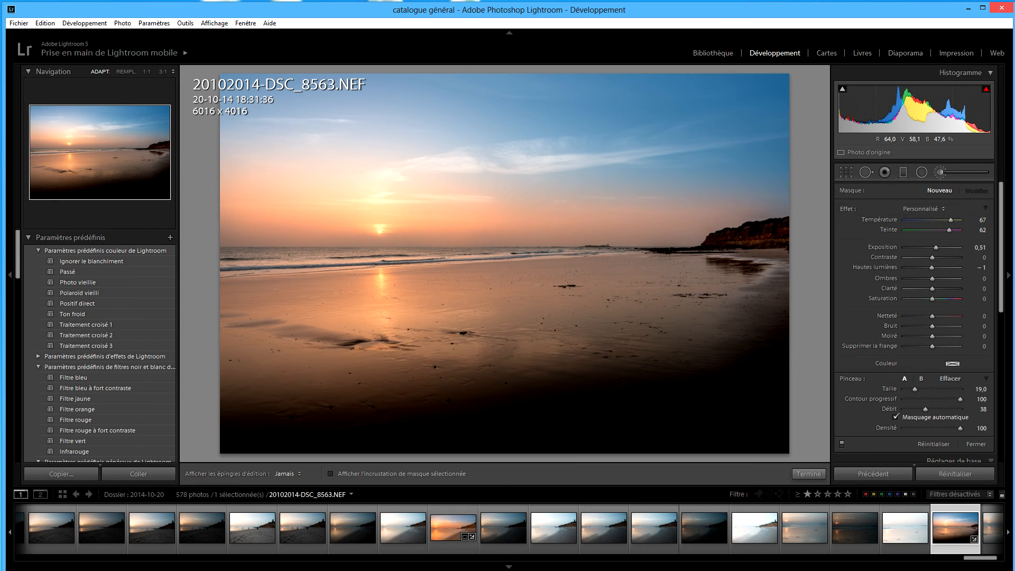
{"action": "key", "text": "h"}
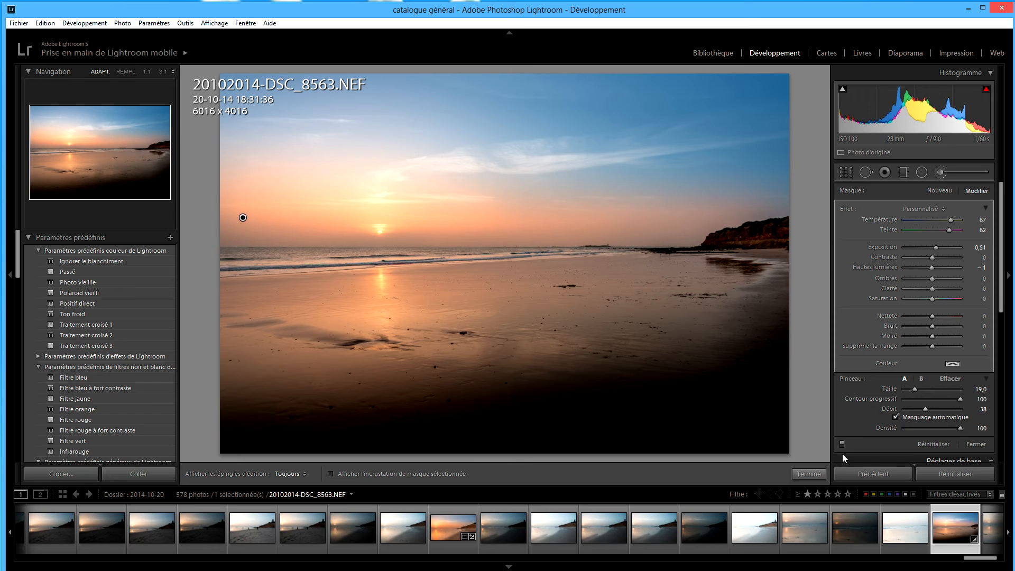
Compare the photo with the brush adjustment off and on, leaving it enabled.
{"action": "left_click", "coordinate": [842, 445]}
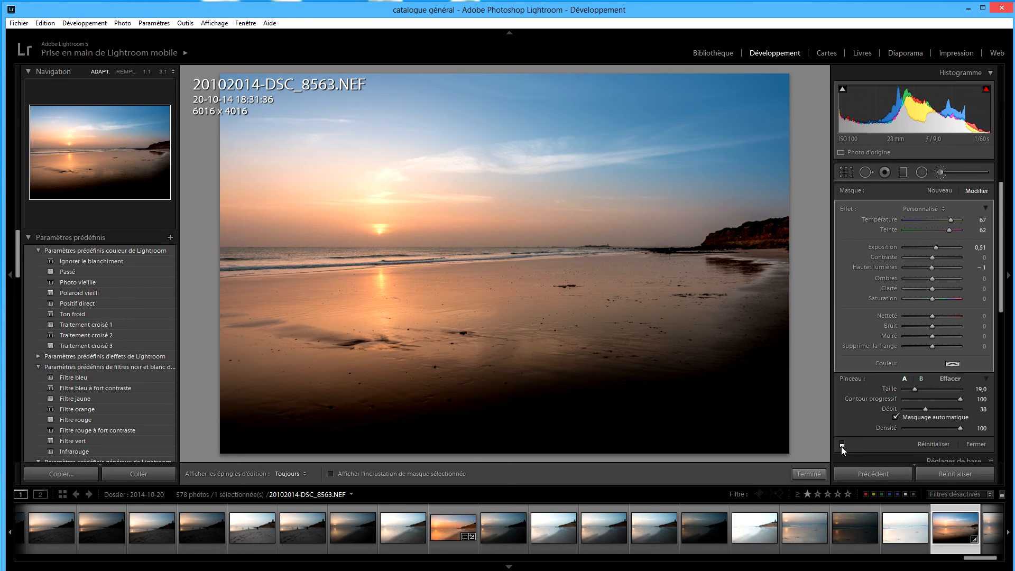
{"action": "left_click", "coordinate": [842, 445]}
{"action": "left_click", "coordinate": [842, 444]}
{"action": "left_click", "coordinate": [842, 445]}
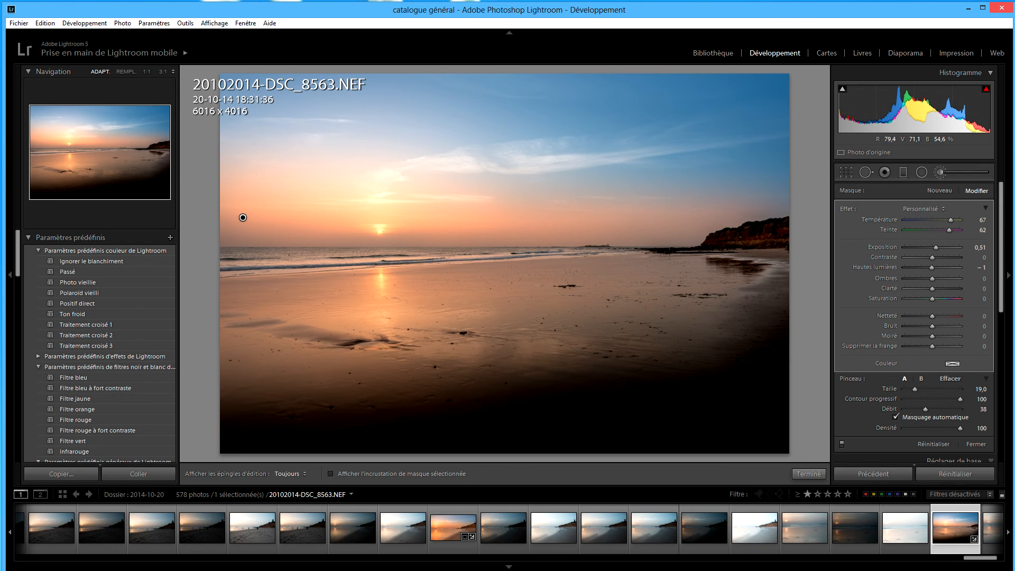
Paint a new brush adjustment over the sun's reflection on the wet sand and set its exposure to 1,23.
{"action": "left_click", "coordinate": [941, 189]}
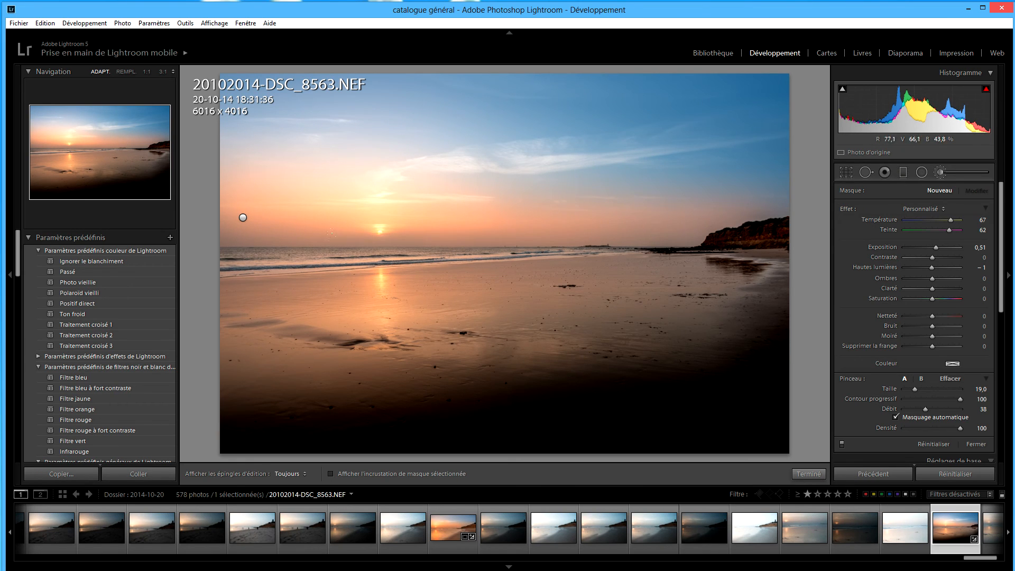
{"action": "key", "text": "h"}
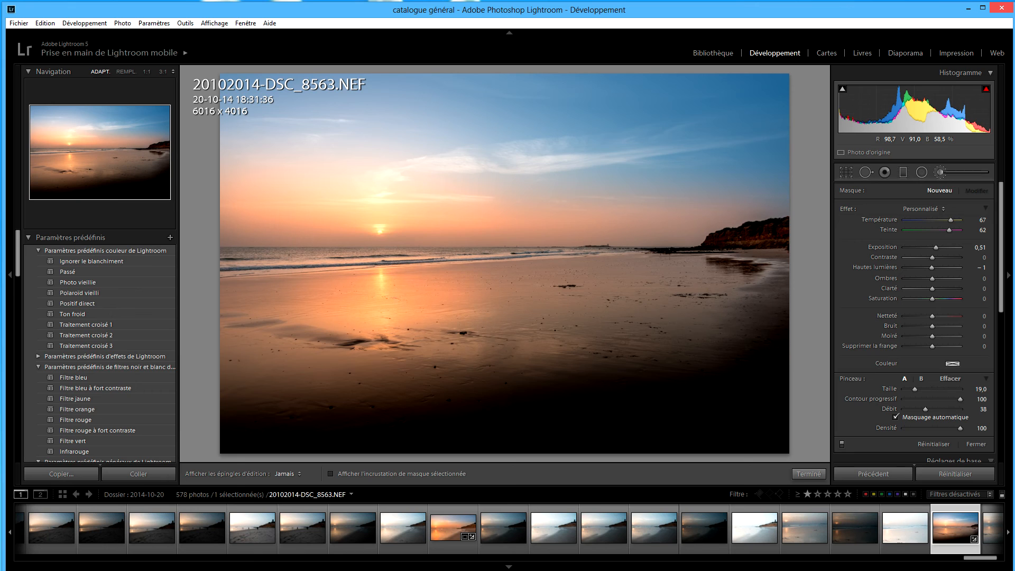
{"action": "key", "text": "h"}
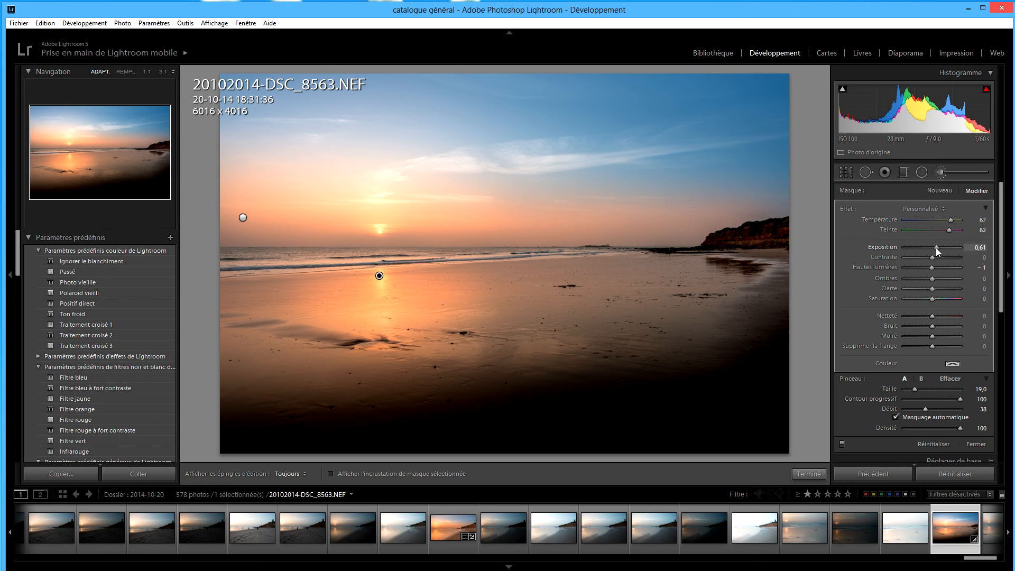
{"action": "left_click_drag", "start_coordinate": [939, 247], "coordinate": [941, 248]}
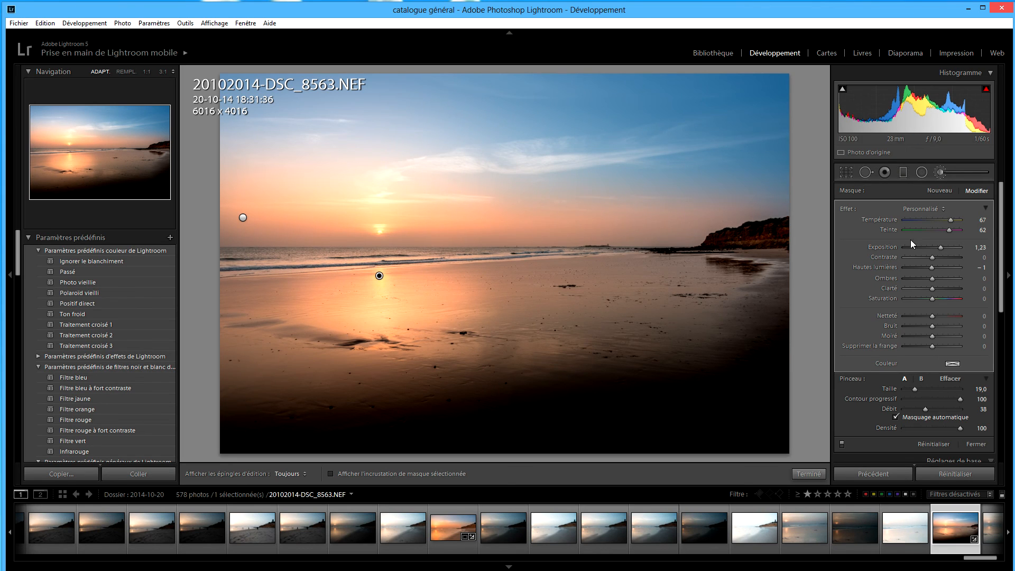
Set a 16 x 9 crop and position its frame to keep the top of the sky and cut off the dark foreground.
{"action": "left_click", "coordinate": [845, 174]}
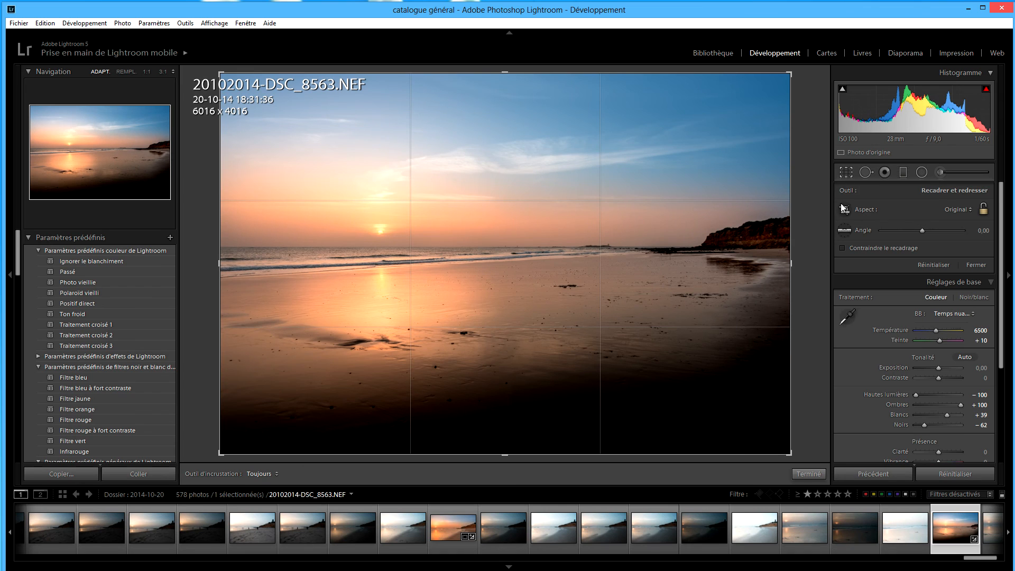
{"action": "left_click", "coordinate": [960, 210]}
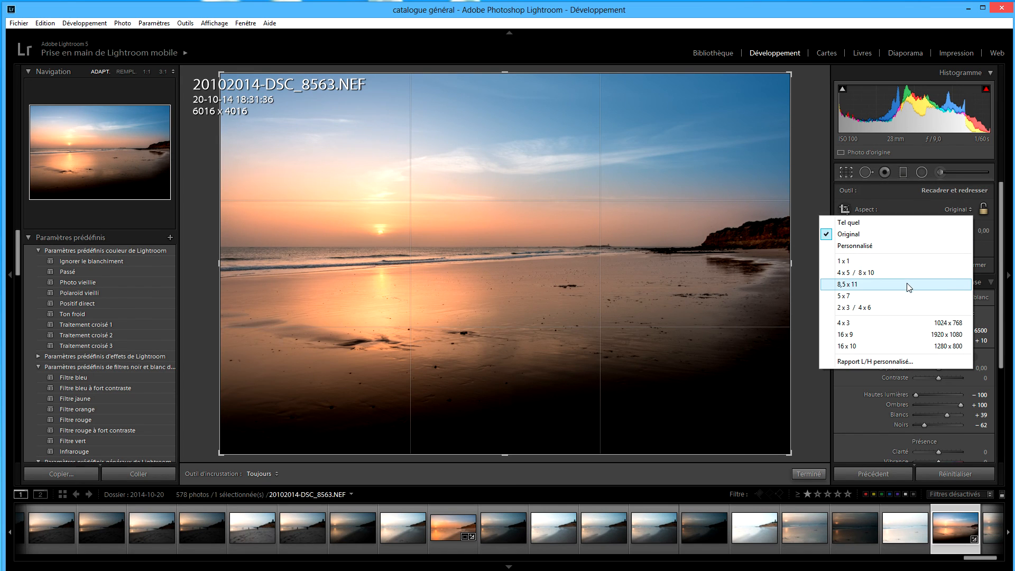
{"action": "left_click", "coordinate": [900, 334]}
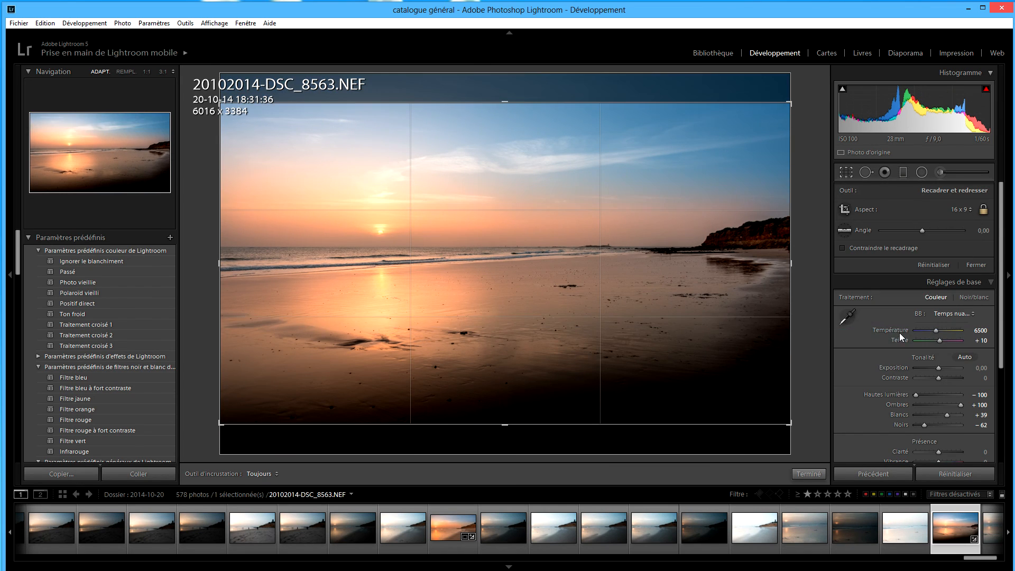
{"action": "mouse_move", "coordinate": [614, 332]}
{"action": "left_mouse_down"}
{"action": "mouse_move", "coordinate": [614, 344]}
{"action": "mouse_move", "coordinate": [614, 329]}
{"action": "left_mouse_up"}
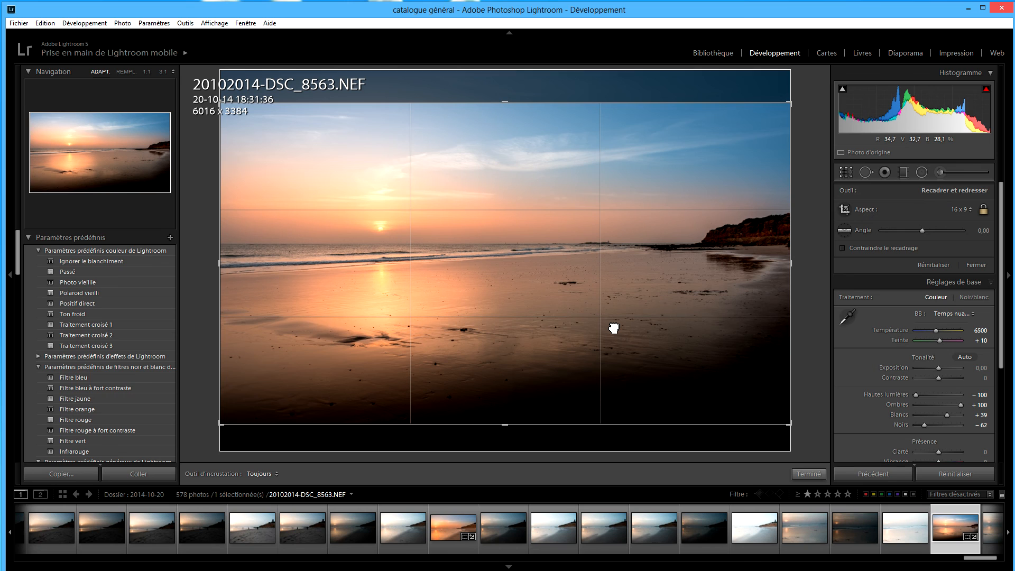
{"action": "left_click_drag", "start_coordinate": [614, 328], "coordinate": [613, 324]}
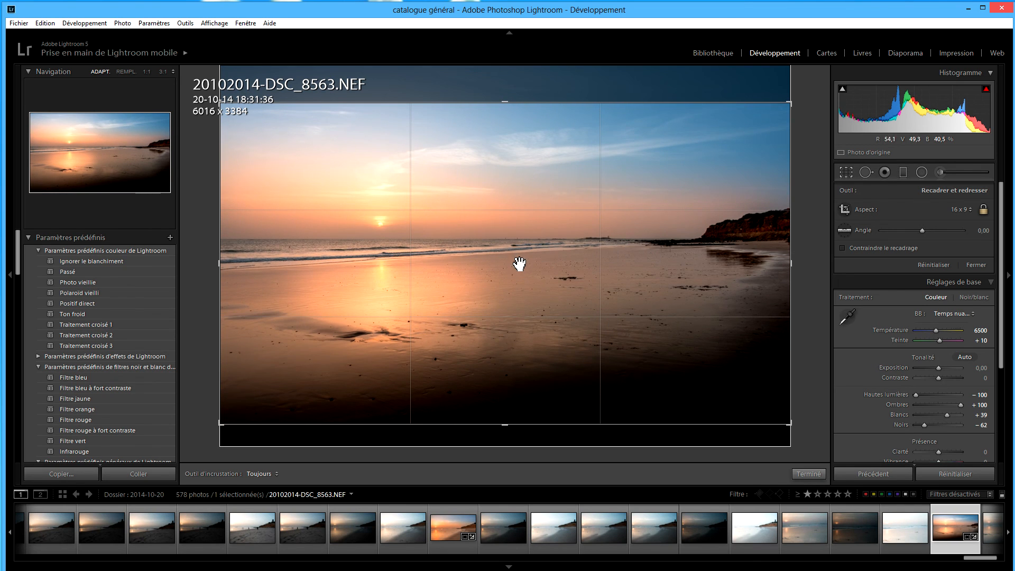
{"action": "left_click_drag", "start_coordinate": [602, 197], "coordinate": [598, 285]}
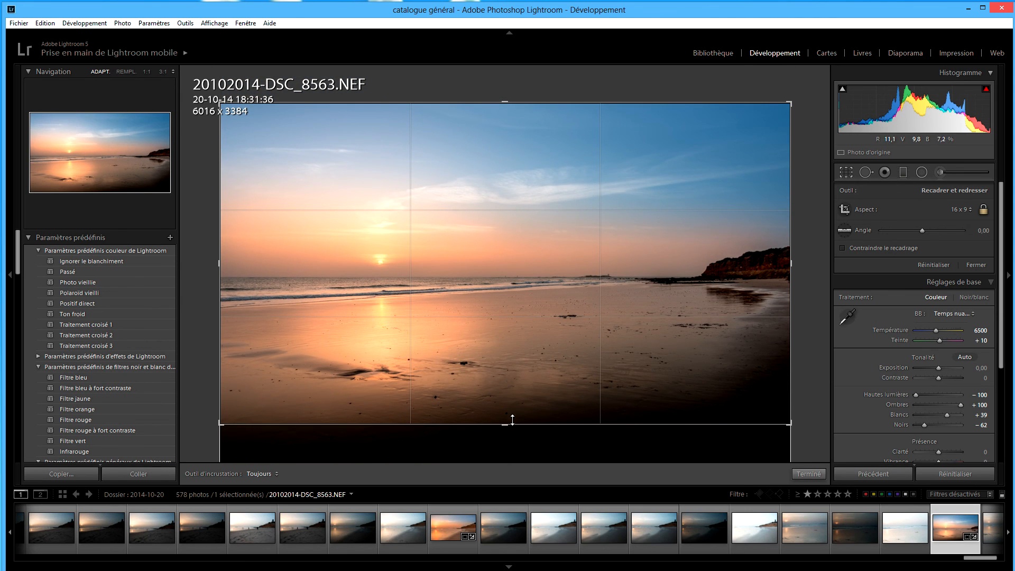
Tighten the crop to 5539 x 3116, trimming the left side and the dark sand, and apply it.
{"action": "left_click_drag", "start_coordinate": [508, 422], "coordinate": [505, 380]}
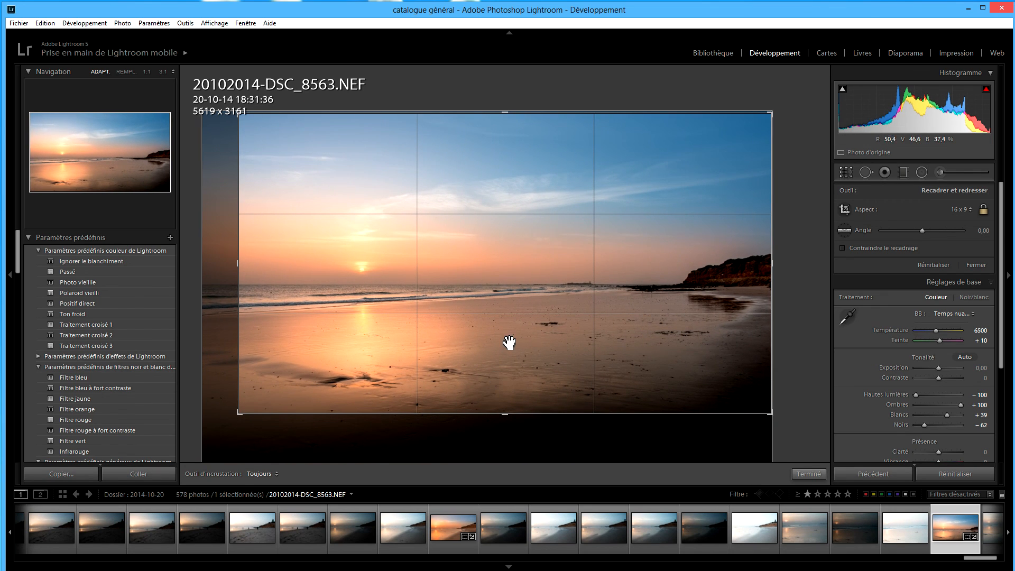
{"action": "left_click_drag", "start_coordinate": [532, 344], "coordinate": [533, 353]}
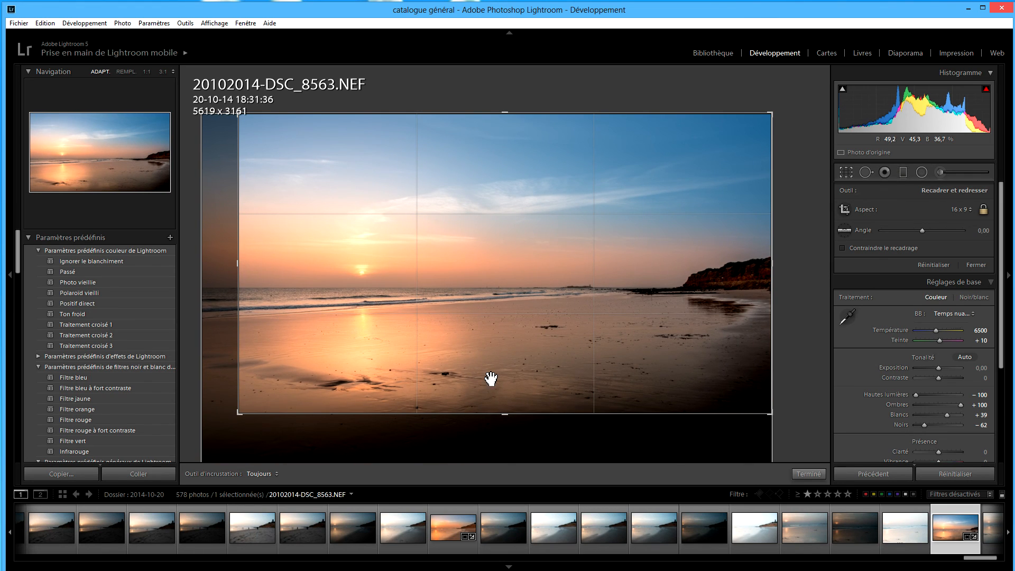
{"action": "left_click_drag", "start_coordinate": [505, 415], "coordinate": [507, 413]}
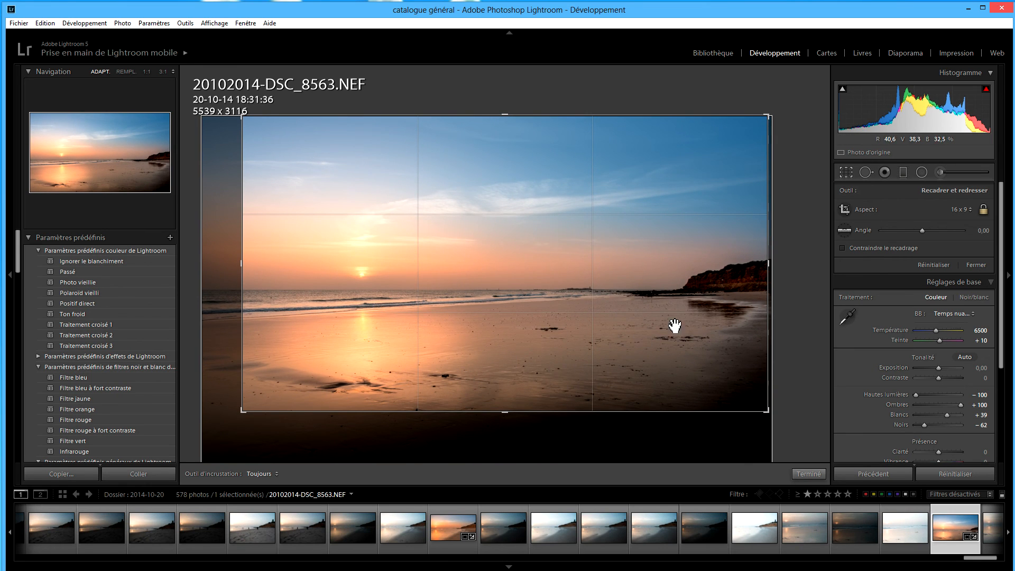
{"action": "left_click", "coordinate": [809, 474]}
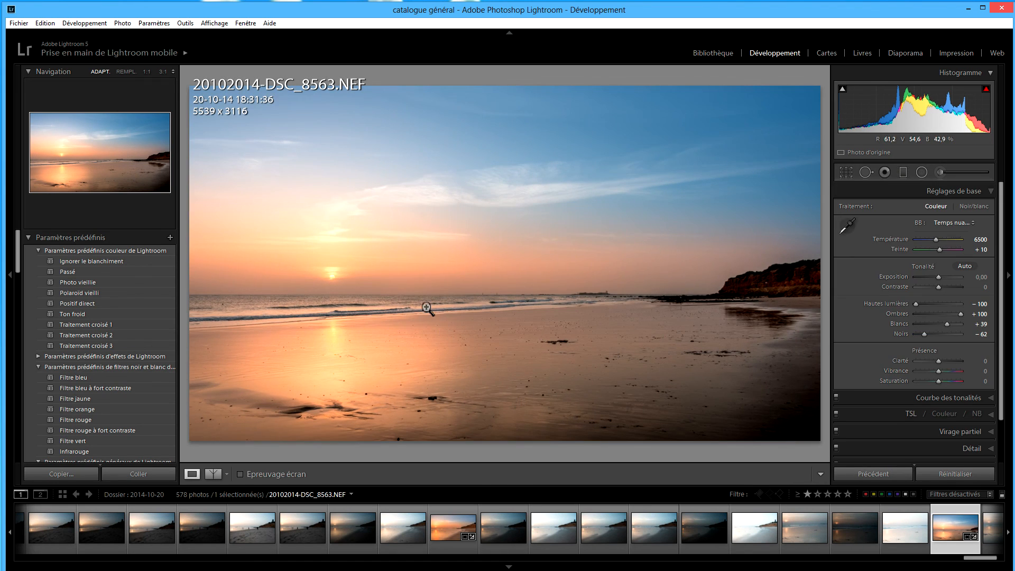
Add a dark post-crop vignette with its amount set to −15.
{"action": "left_click_drag", "start_coordinate": [1006, 405], "coordinate": [1009, 449]}
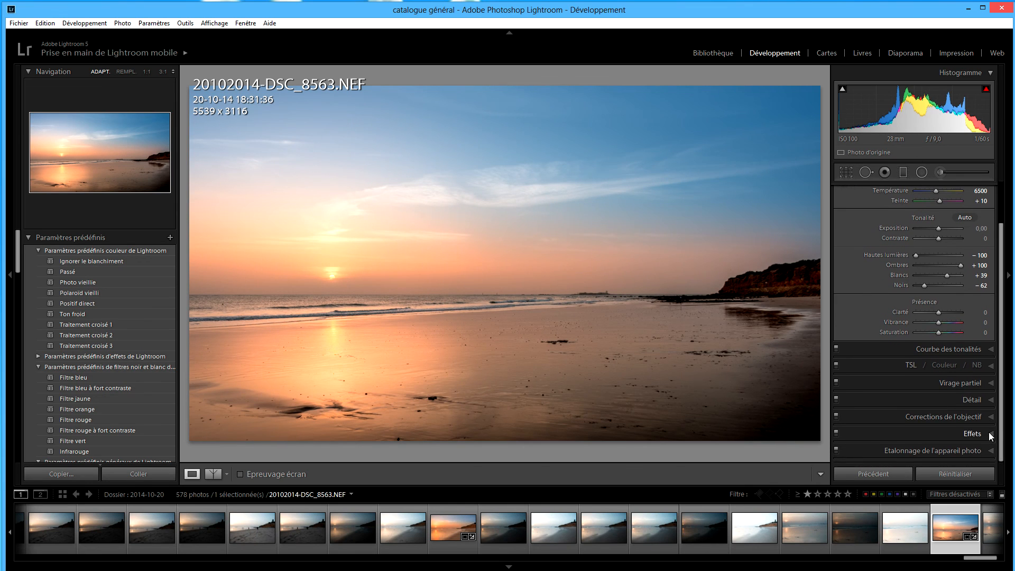
{"action": "left_click", "coordinate": [972, 433]}
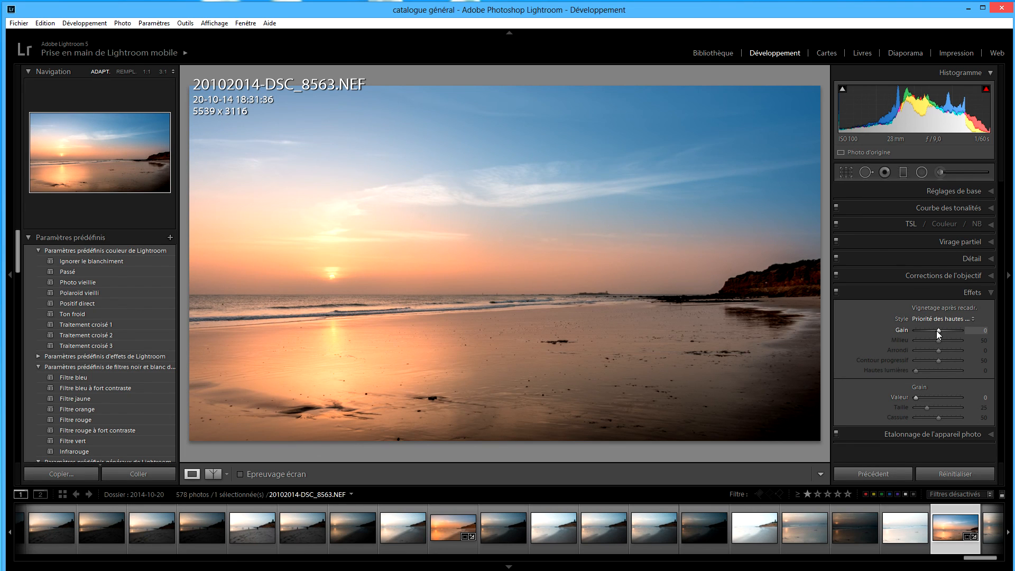
{"action": "left_click_drag", "start_coordinate": [937, 331], "coordinate": [933, 332]}
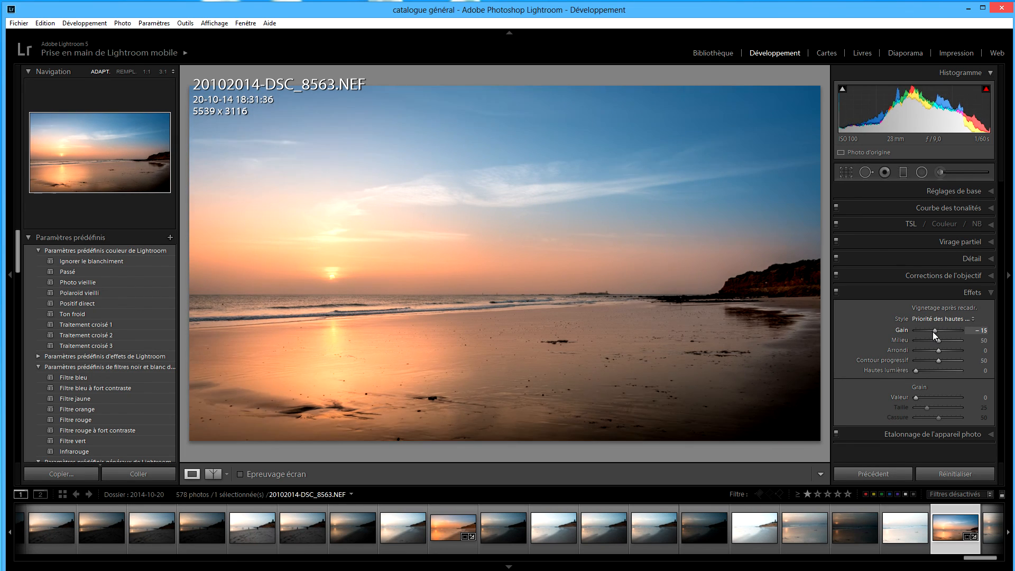